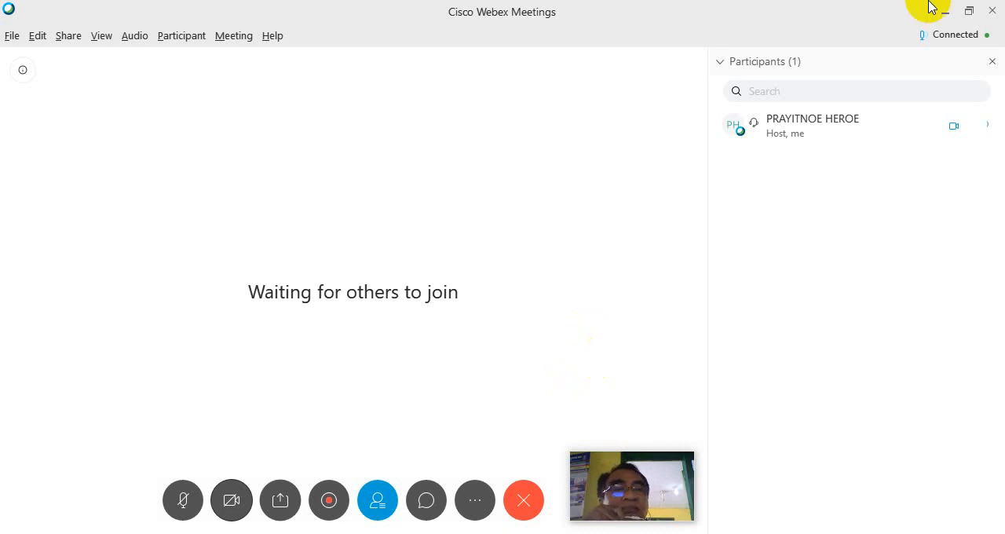
Switch to Chrome and load google.co.id in a new browser tab.
{"action": "left_click", "coordinate": [942, 11]}
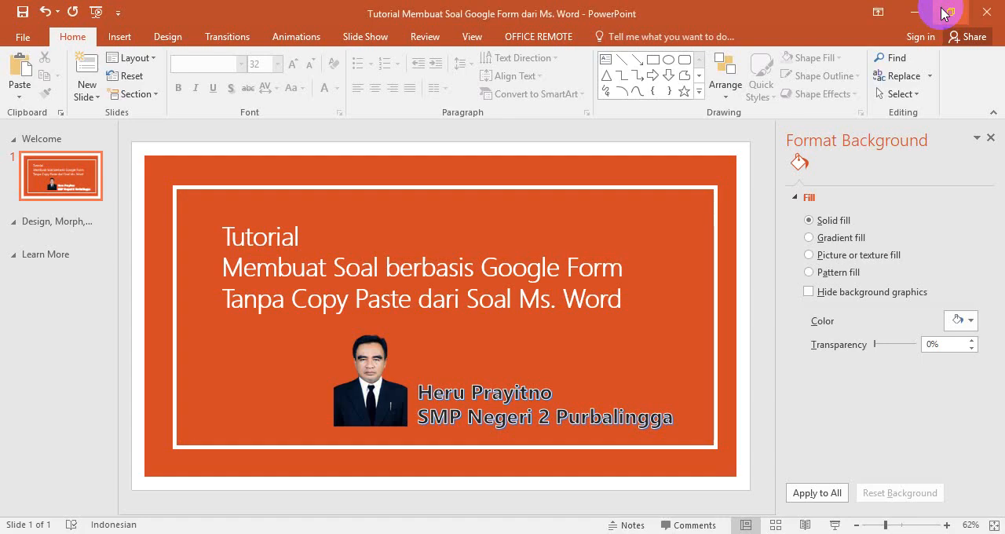
{"action": "left_click", "coordinate": [915, 17]}
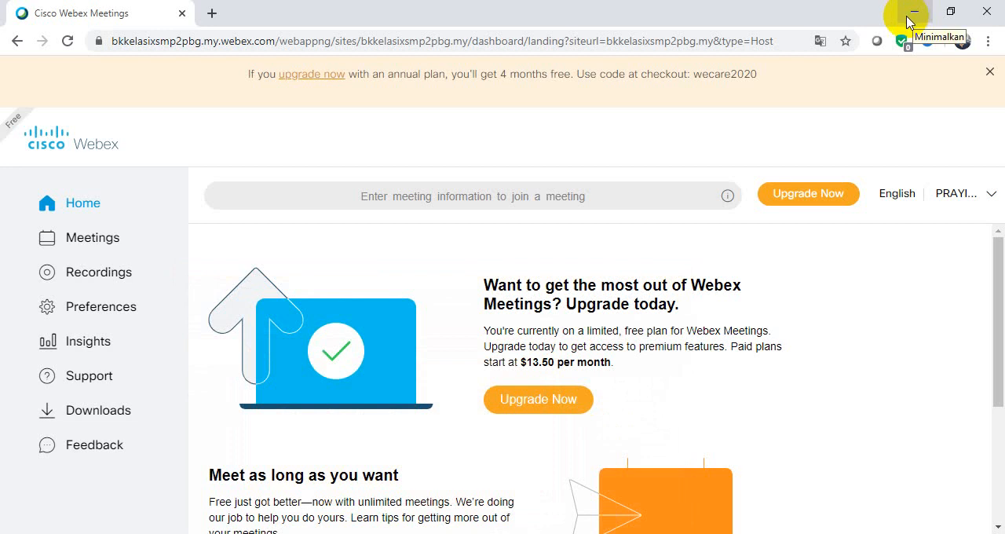
{"action": "left_click", "coordinate": [214, 13]}
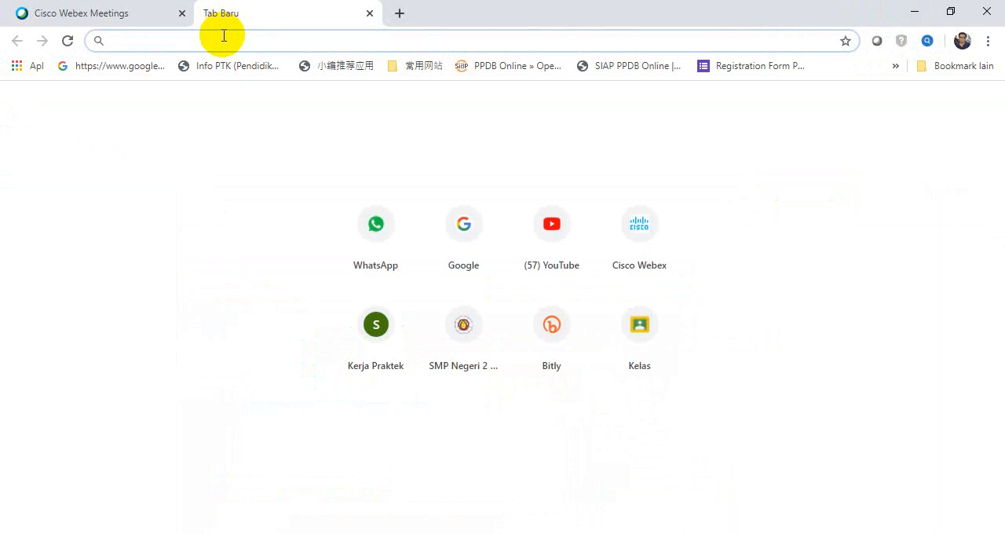
{"action": "type", "text": "google.co.id"}
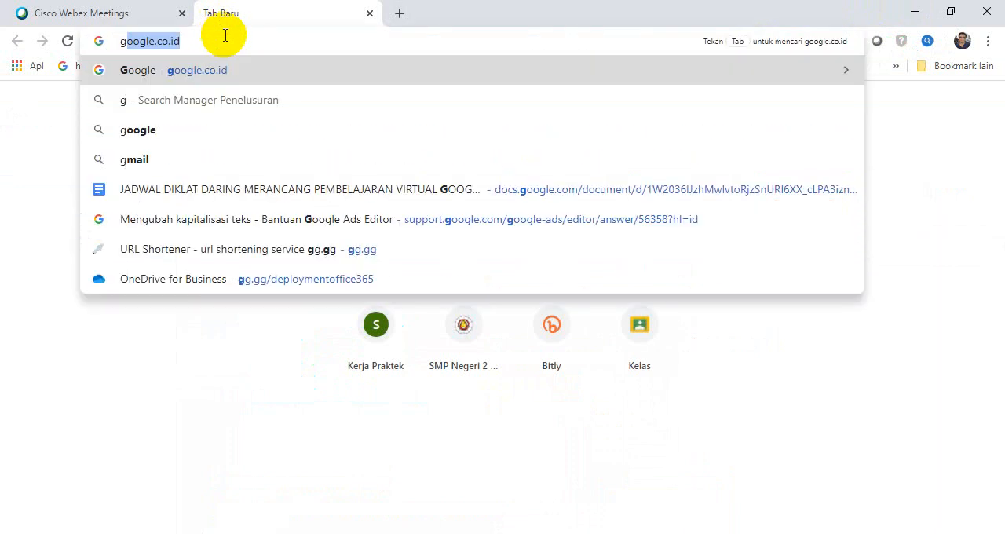
{"action": "key", "text": "Return"}
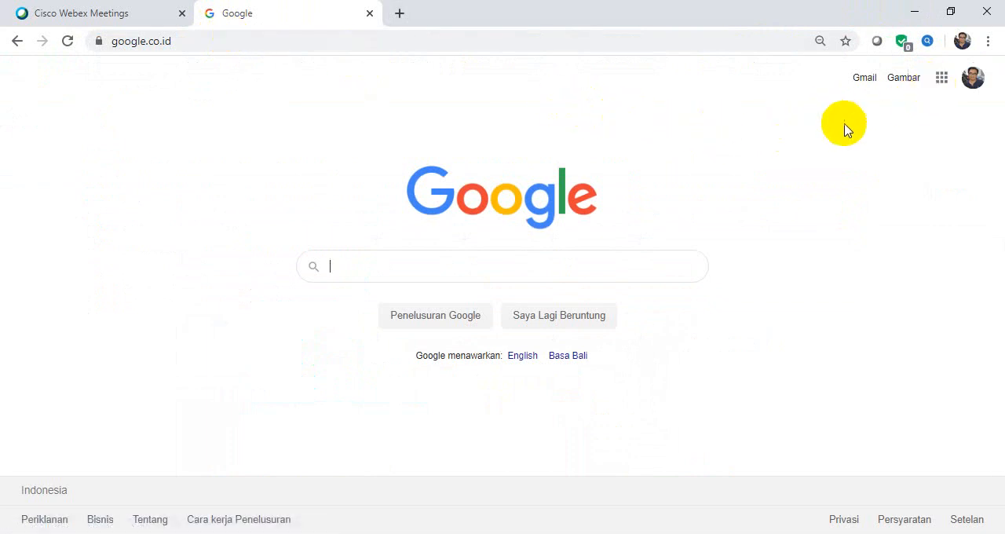
Open Google Drive from the Google home page.
{"action": "left_click", "coordinate": [942, 90]}
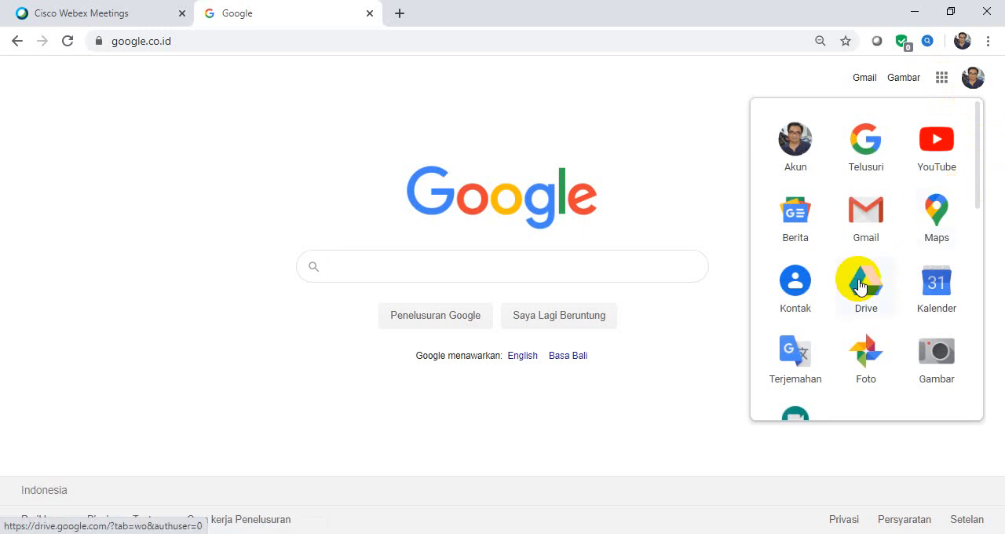
{"action": "left_click", "coordinate": [670, 167]}
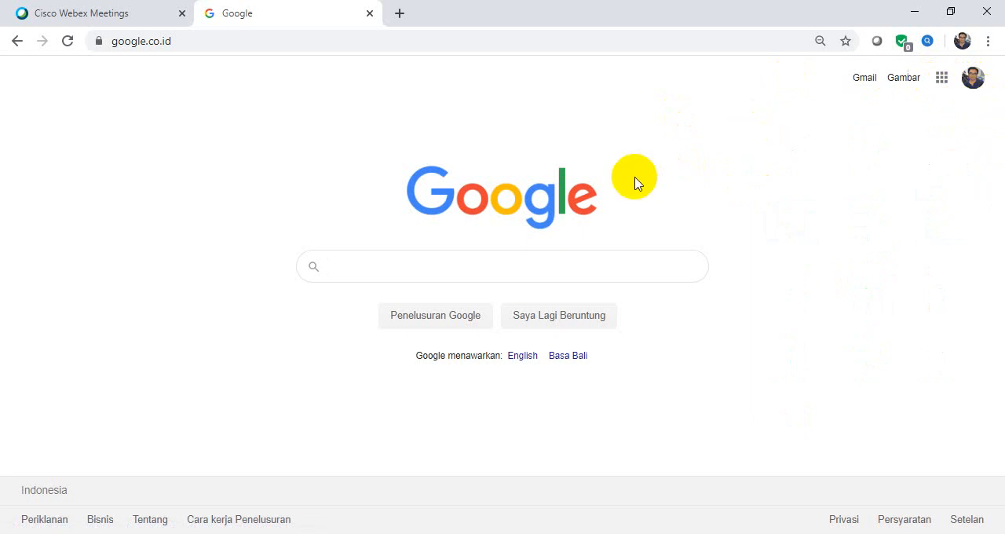
{"action": "left_click", "coordinate": [945, 84]}
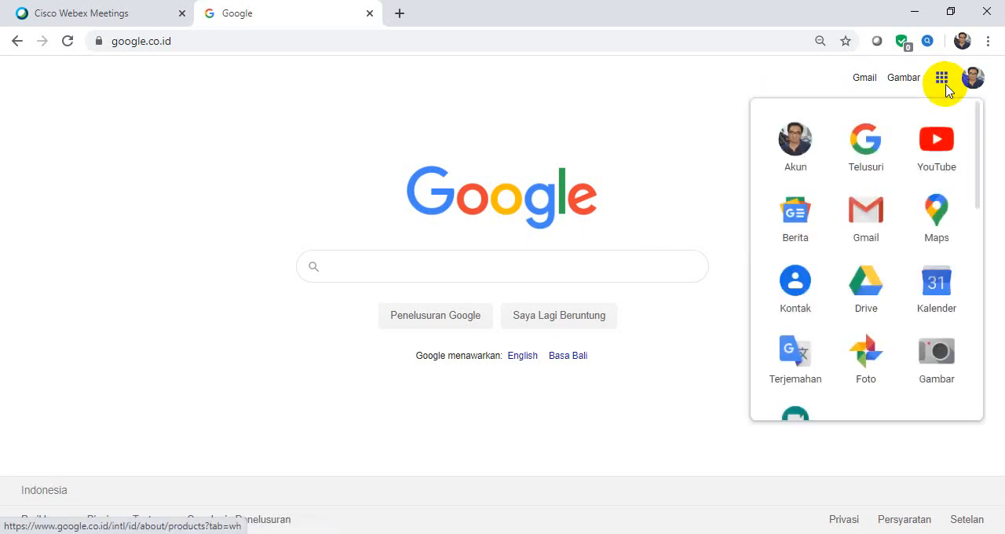
{"action": "left_click", "coordinate": [877, 291]}
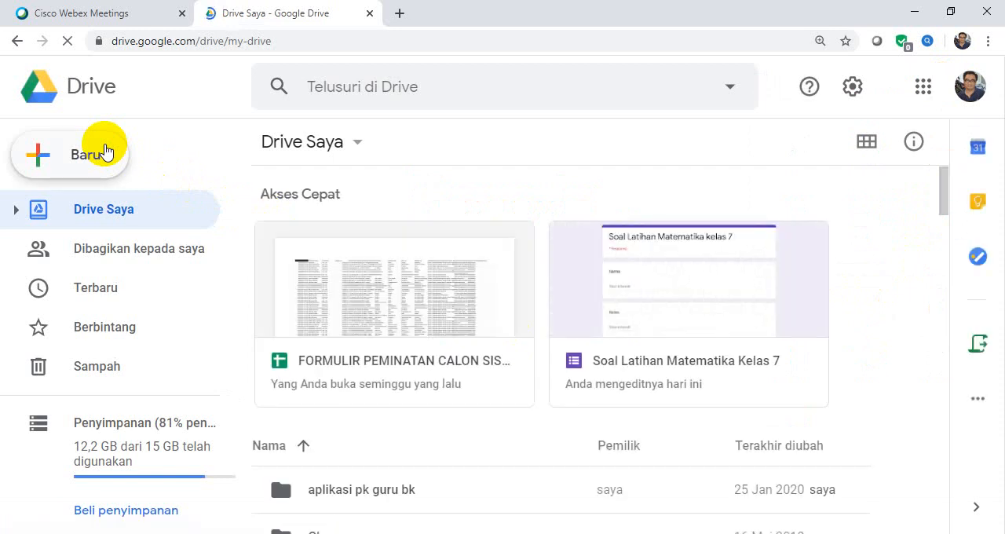
Create a folder named "membuat soal dari ms word" in Drive Saya.
{"action": "left_click", "coordinate": [108, 153]}
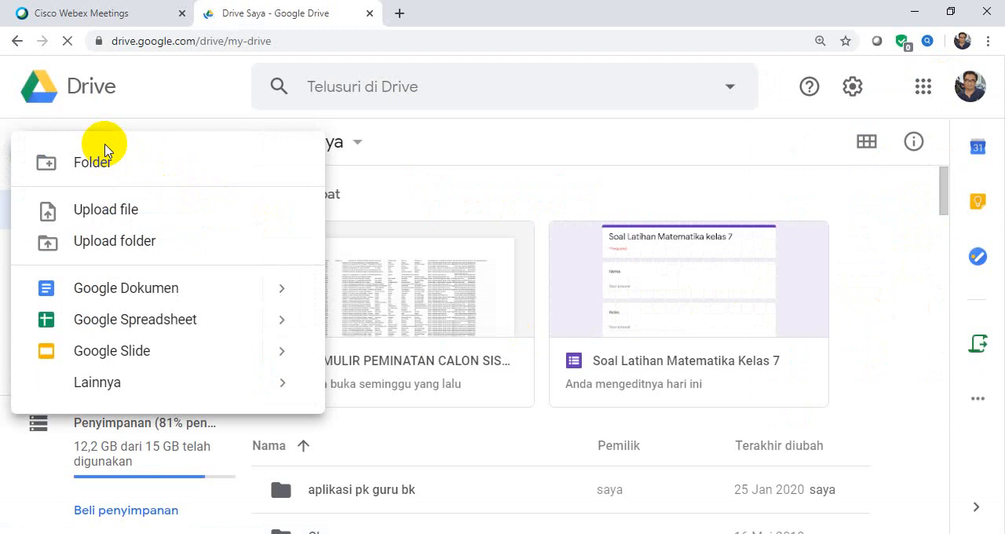
{"action": "left_click", "coordinate": [106, 162]}
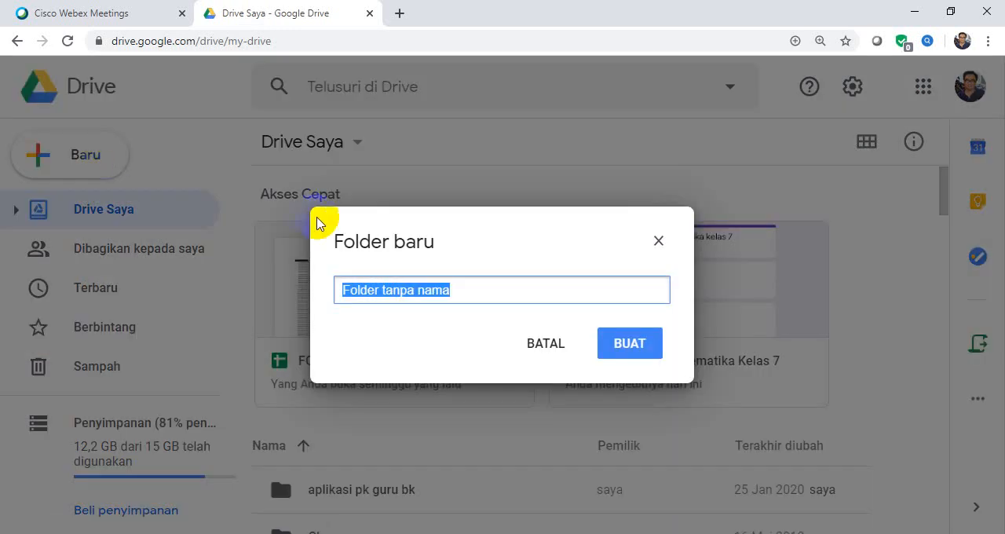
{"action": "type", "text": "membu"}
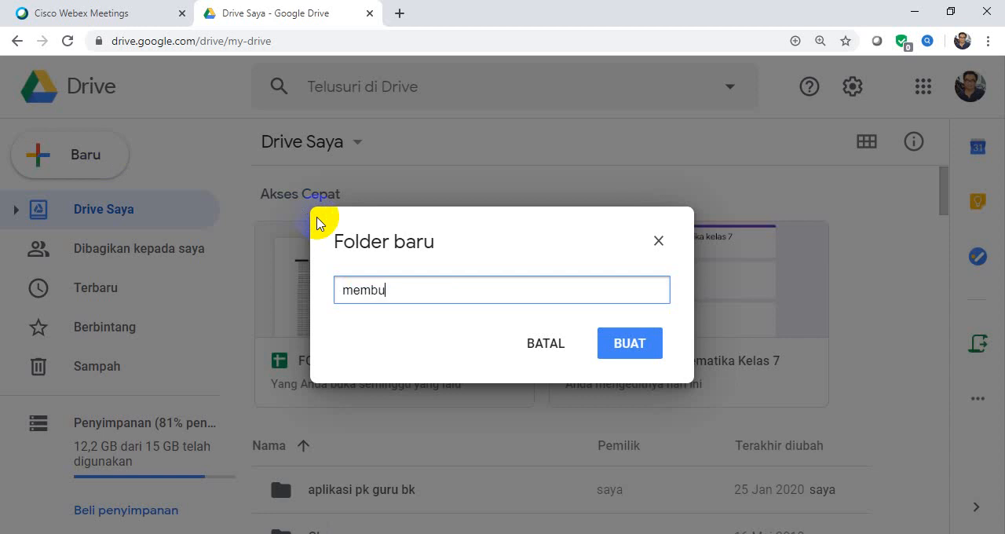
{"action": "type", "text": "at soal dari ms word"}
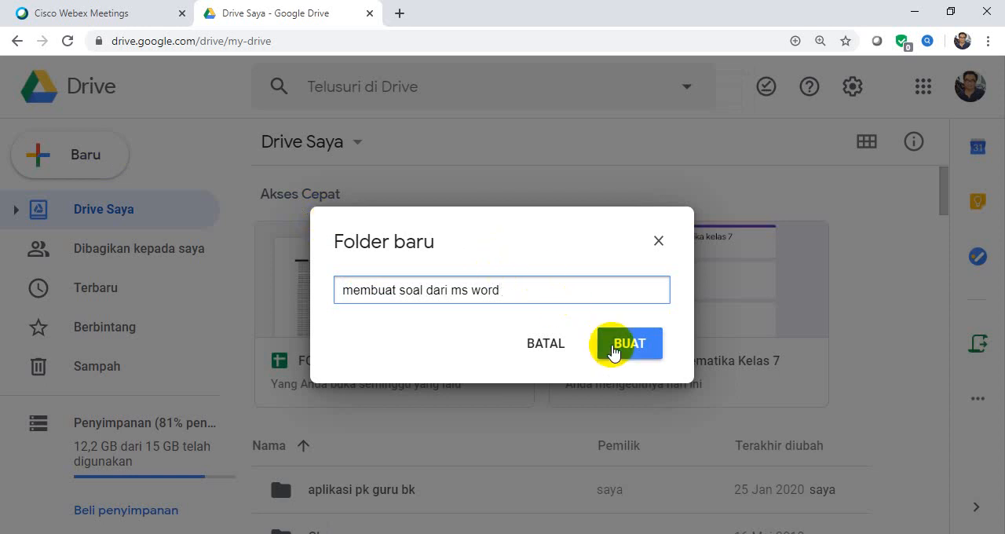
{"action": "left_click", "coordinate": [614, 351]}
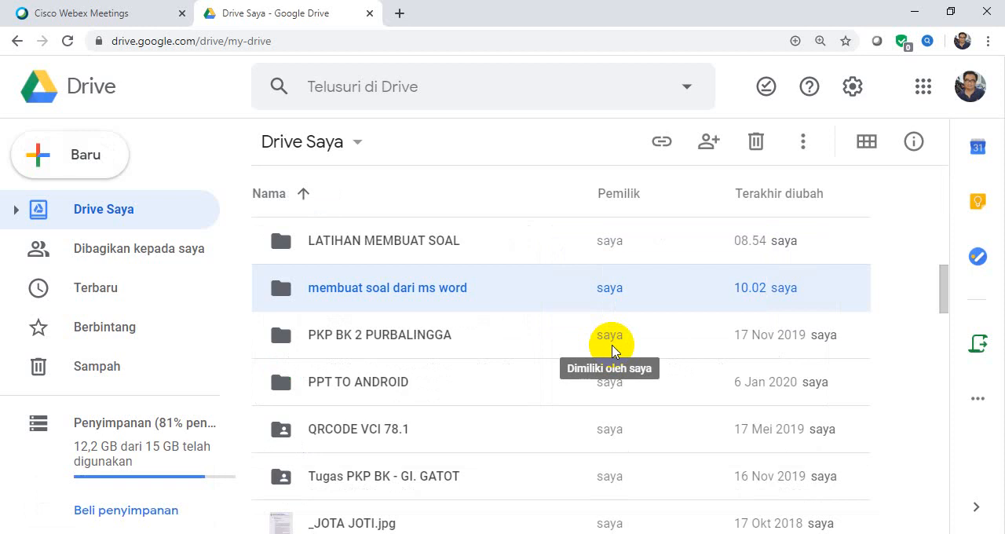
{"action": "left_click", "coordinate": [519, 250]}
{"action": "double_click", "coordinate": [519, 250]}
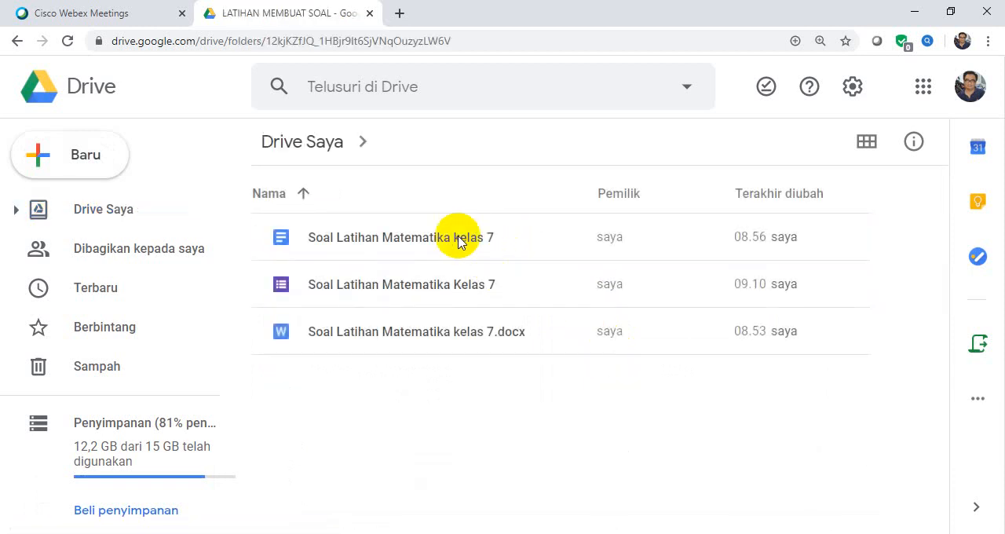
{"action": "left_click", "coordinate": [18, 41]}
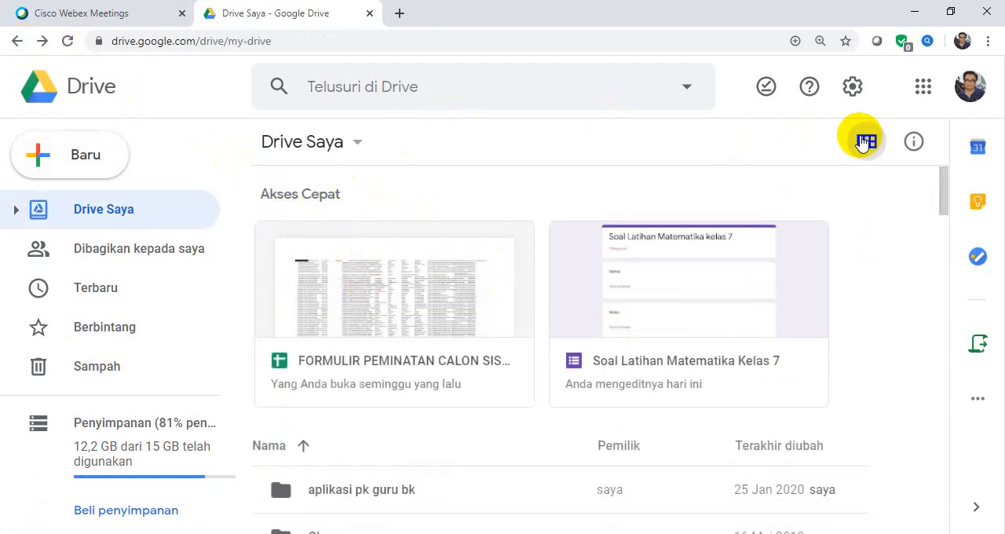
Show Drive Saya as a grid and open the folder "membuat soal dari ms word".
{"action": "left_click", "coordinate": [865, 141]}
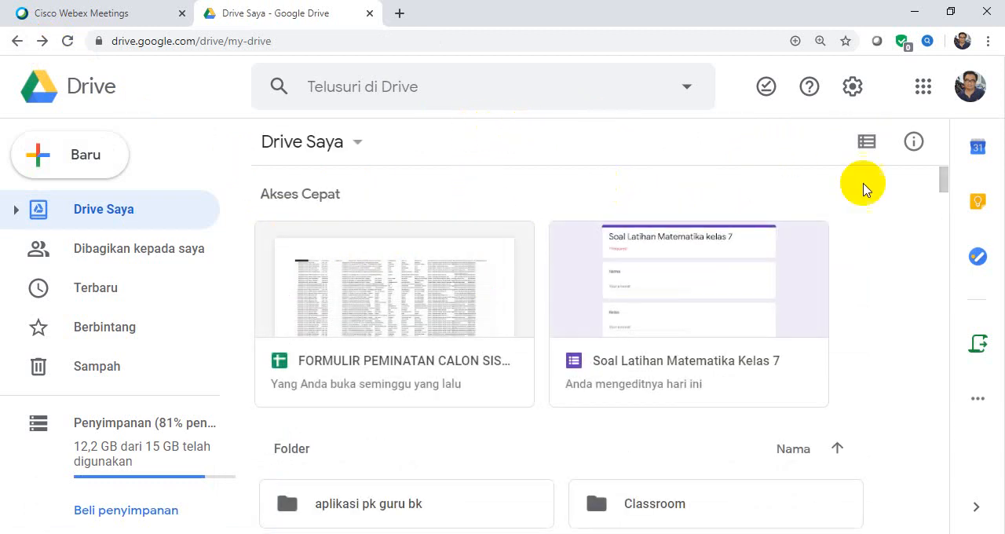
{"action": "left_click_drag", "start_coordinate": [942, 191], "coordinate": [948, 224]}
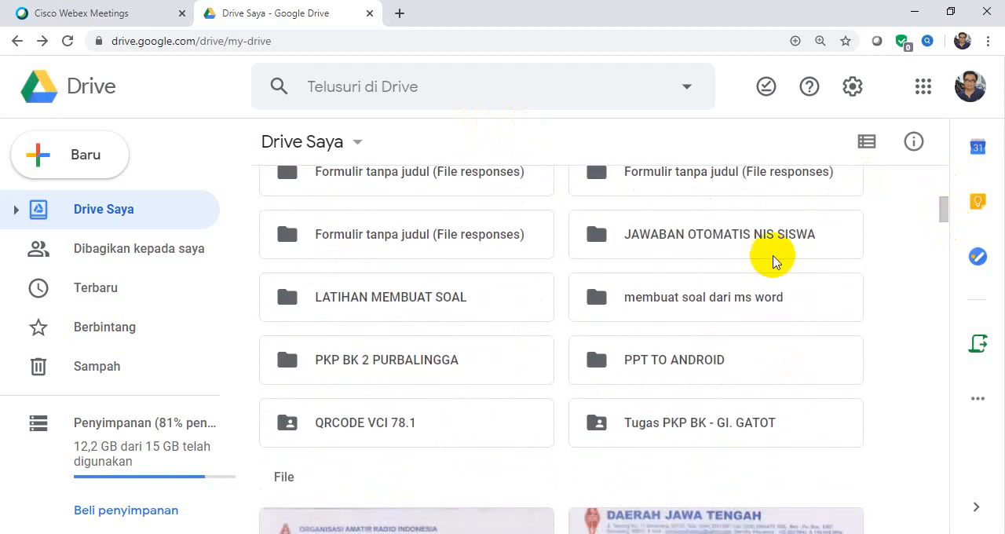
{"action": "double_click", "coordinate": [760, 296]}
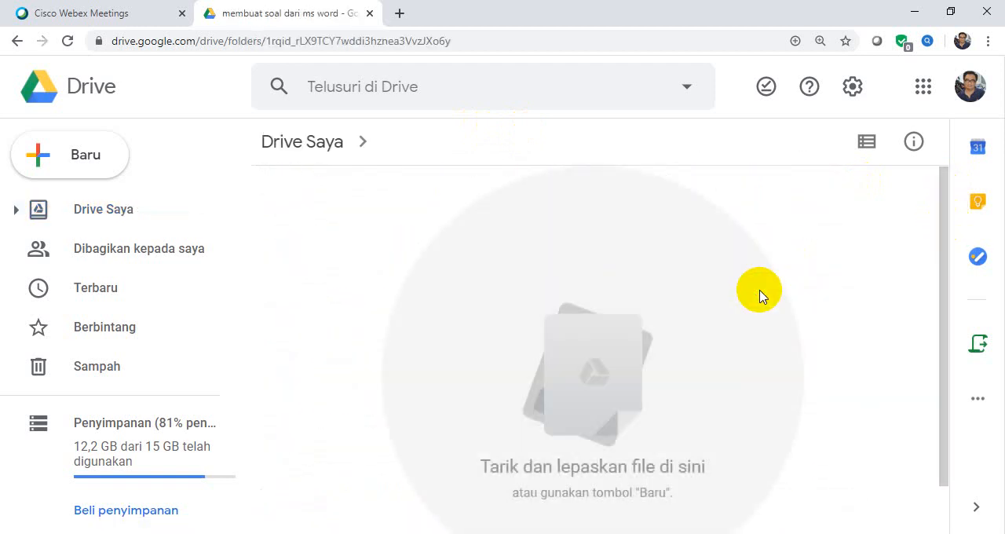
Upload the Word file "Soal Latihan Matematika kelas 7" from the Desktop into this folder and dismiss the upload notice.
{"action": "right_click", "coordinate": [533, 291]}
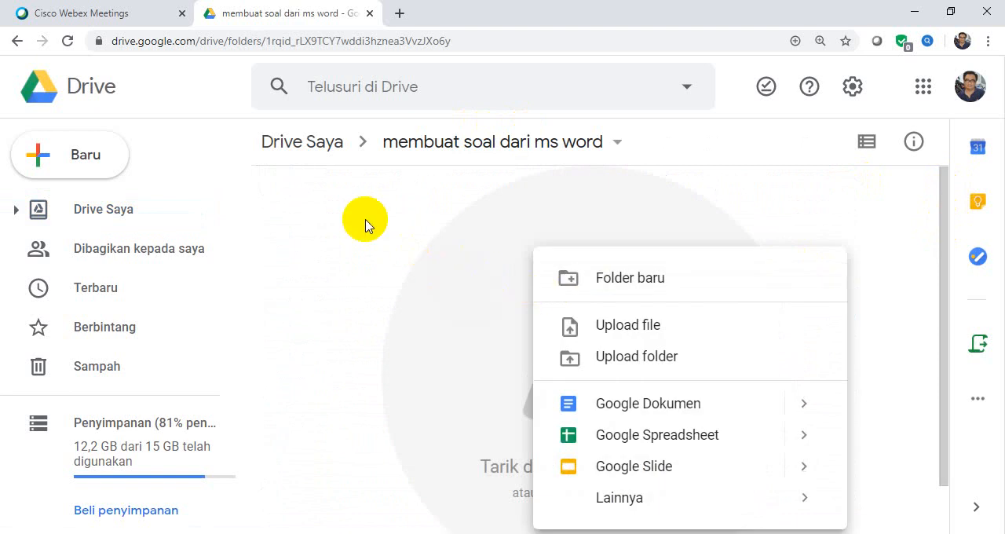
{"action": "left_click", "coordinate": [581, 328]}
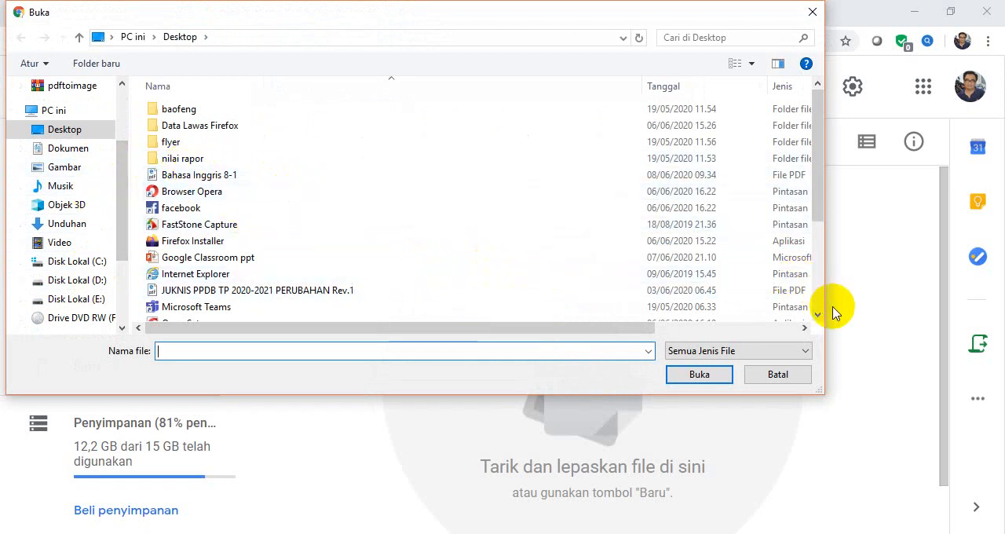
{"action": "left_click_drag", "start_coordinate": [817, 315], "coordinate": [817, 315]}
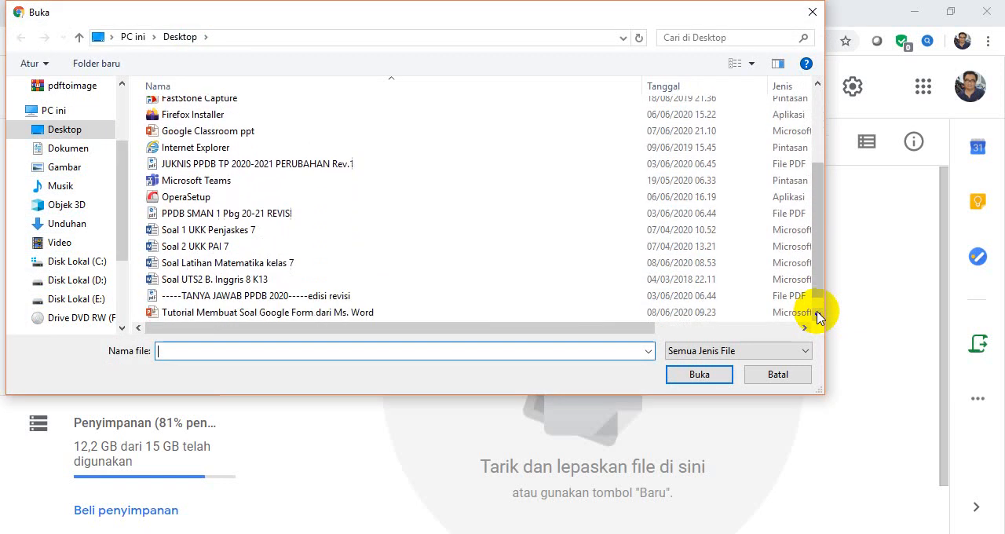
{"action": "left_click", "coordinate": [341, 264]}
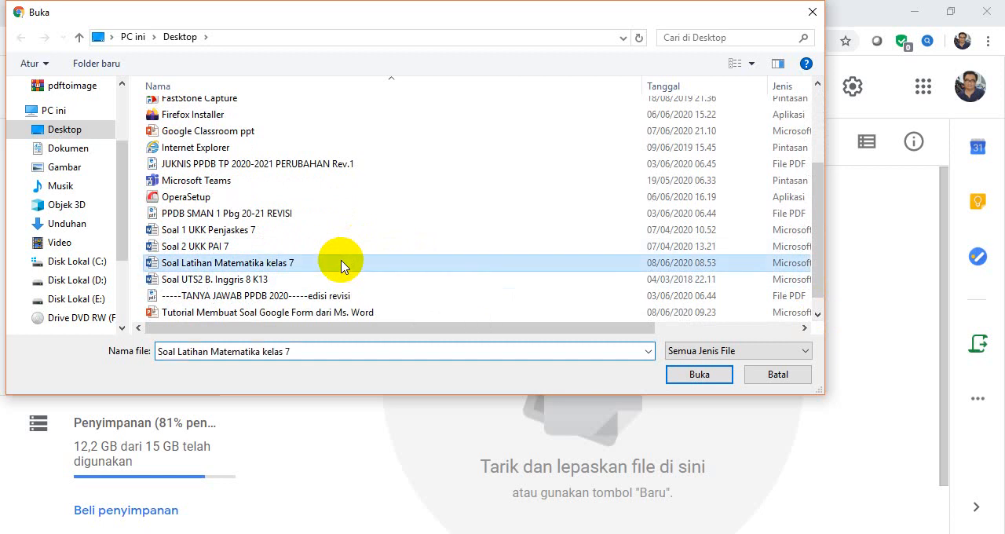
{"action": "left_click", "coordinate": [684, 377]}
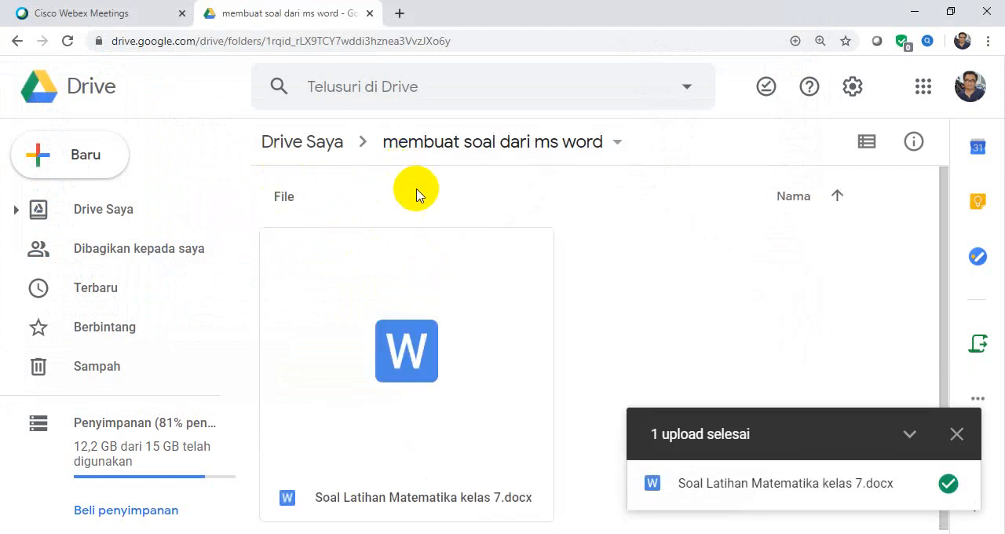
{"action": "left_click", "coordinate": [815, 457]}
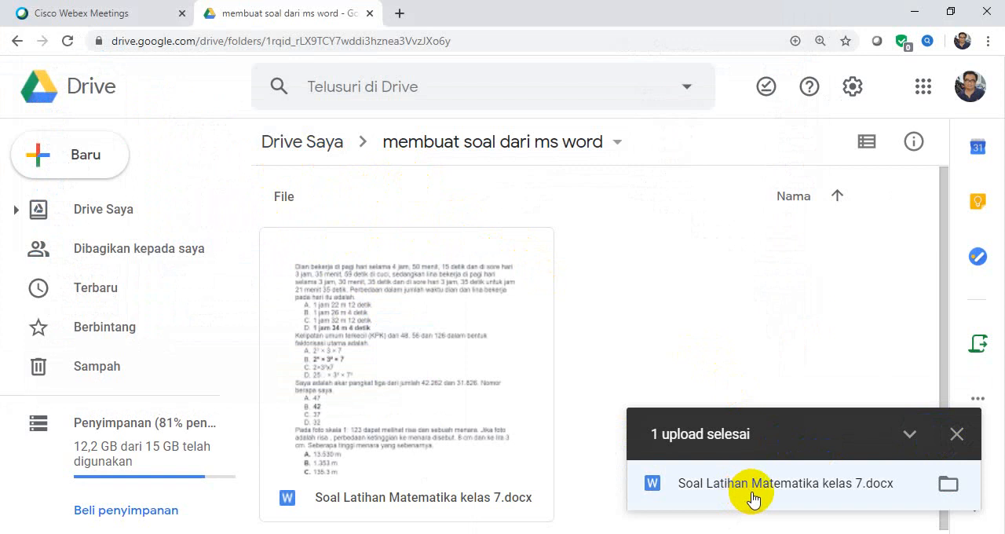
{"action": "left_click", "coordinate": [955, 441]}
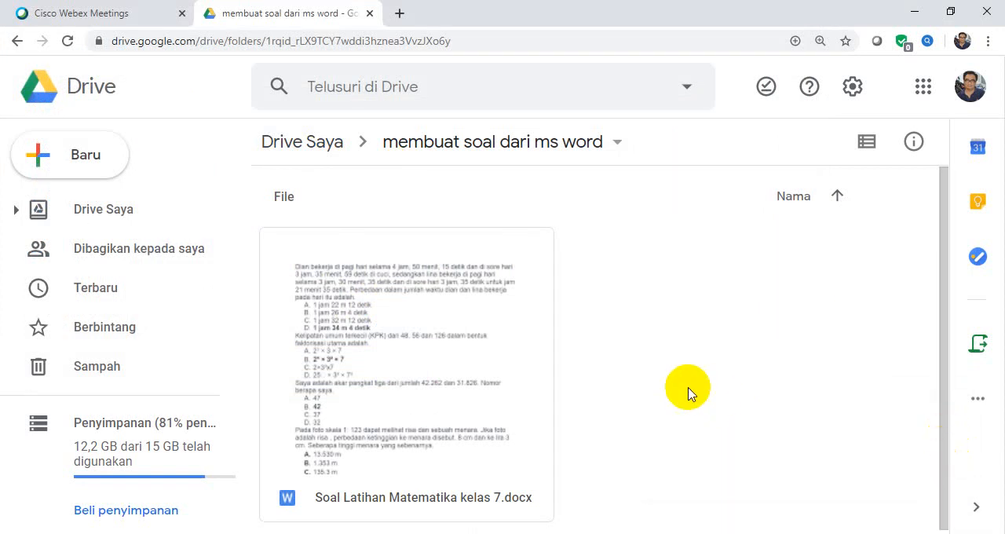
Open Soal Latihan Matematika kelas 7.docx with Google Dokumen and save it in Google Dokumen format.
{"action": "double_click", "coordinate": [487, 346]}
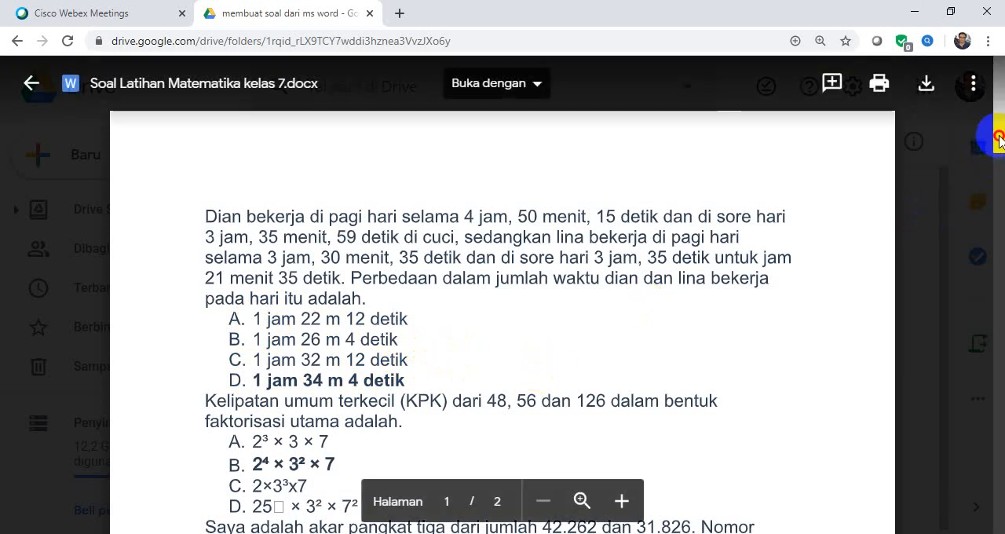
{"action": "left_click_drag", "start_coordinate": [1000, 136], "coordinate": [881, 66]}
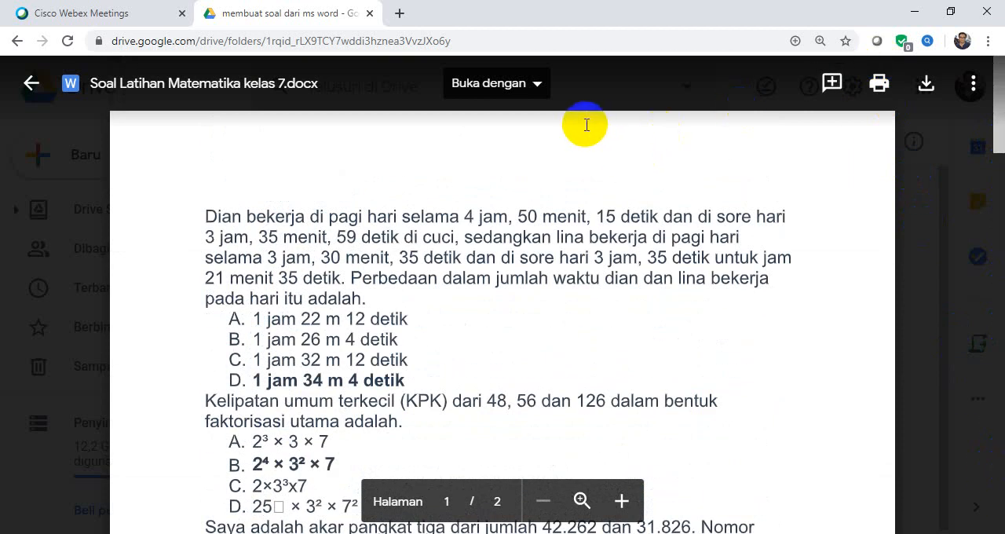
{"action": "left_click", "coordinate": [539, 93]}
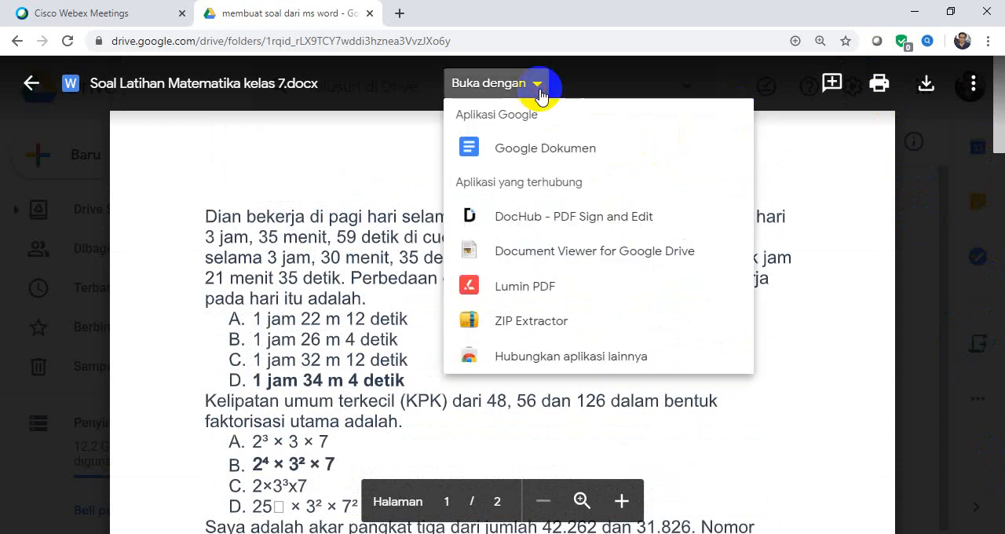
{"action": "left_click", "coordinate": [559, 149]}
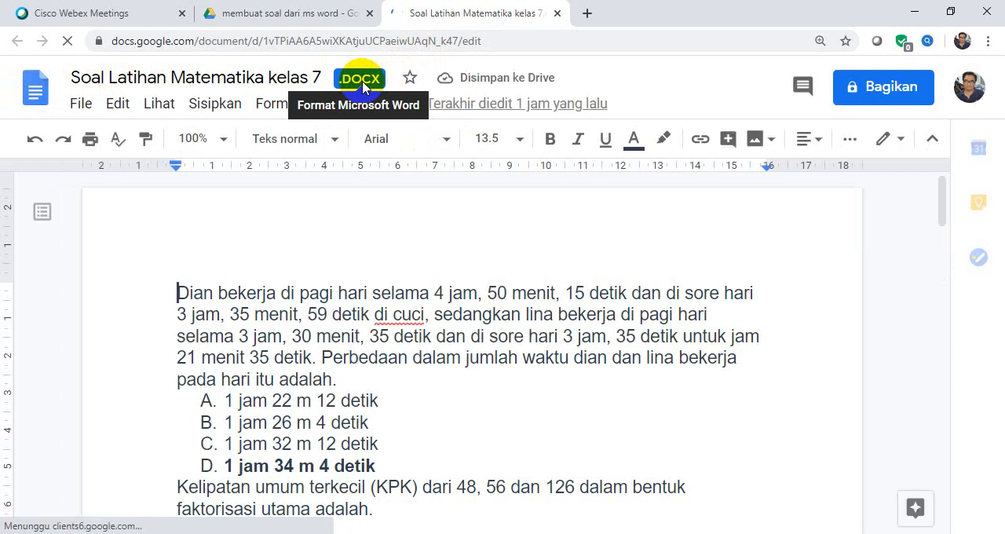
{"action": "left_click", "coordinate": [81, 104]}
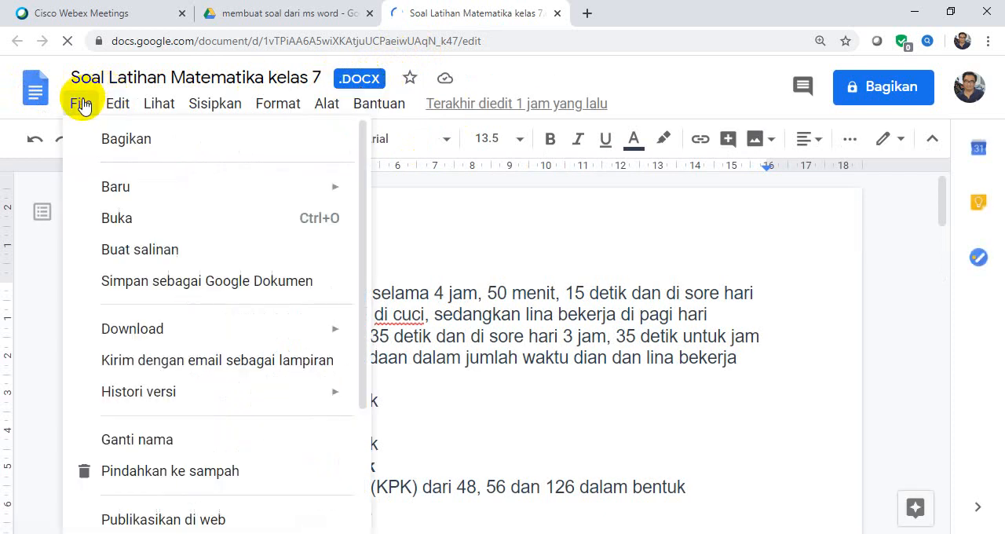
{"action": "left_click", "coordinate": [147, 281]}
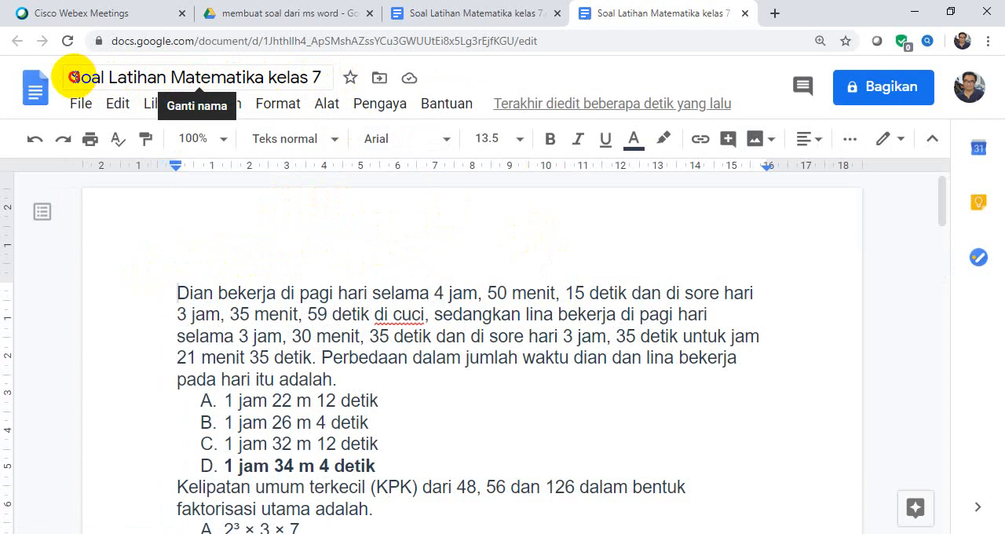
Rename the converted document as "uji coba membuat Soal Latihan Matematika kelas 7".
{"action": "left_click", "coordinate": [72, 77]}
{"action": "type", "text": "uji"}
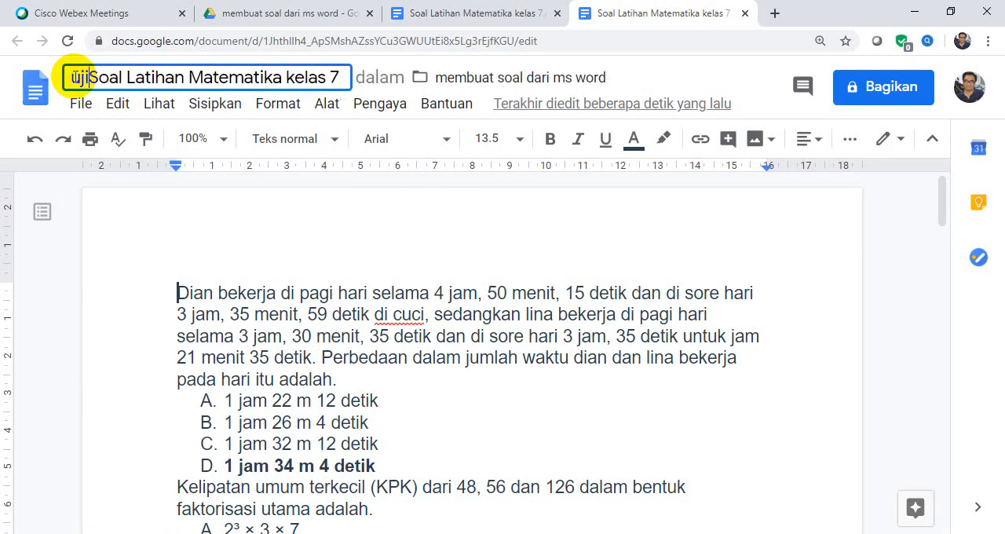
{"action": "type", "text": " coba"}
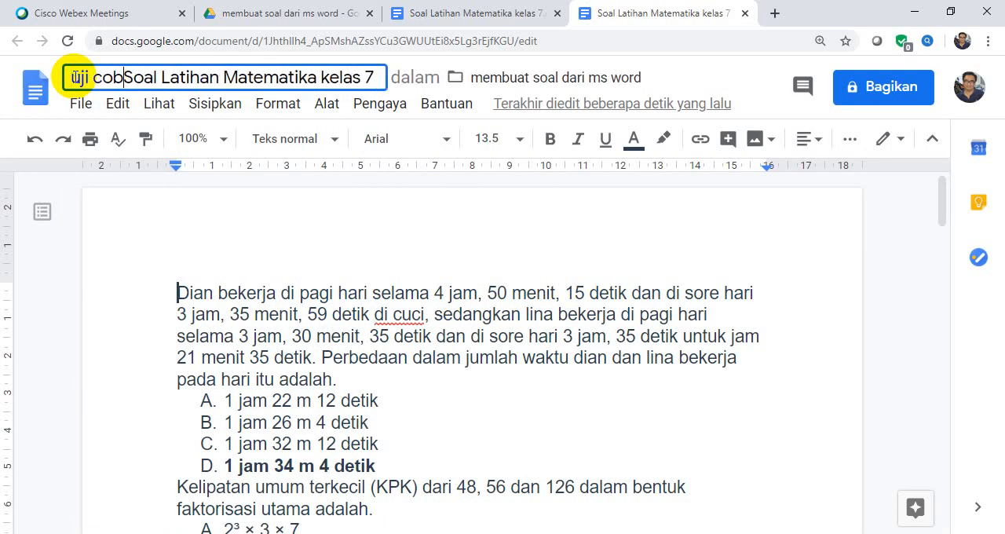
{"action": "type", "text": " membu"}
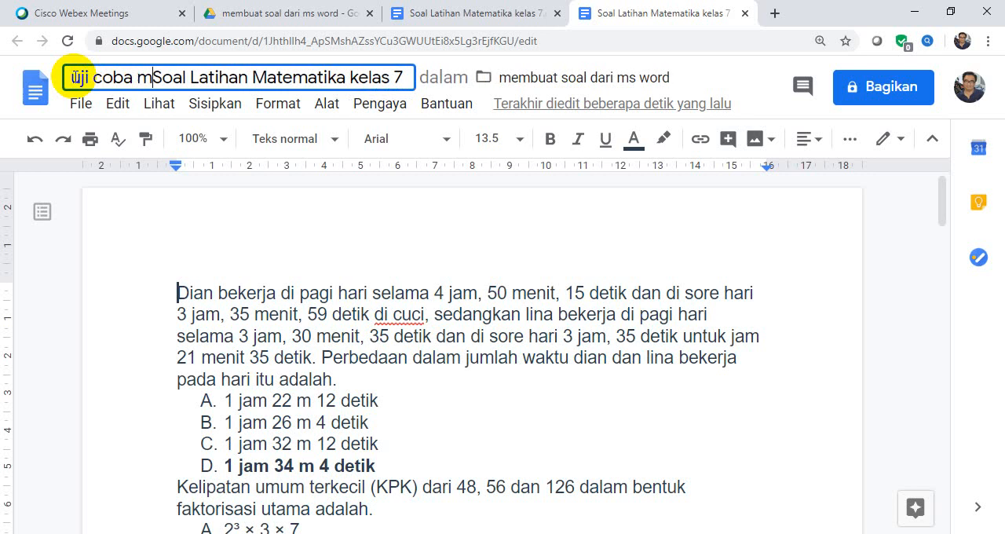
{"action": "type", "text": "at"}
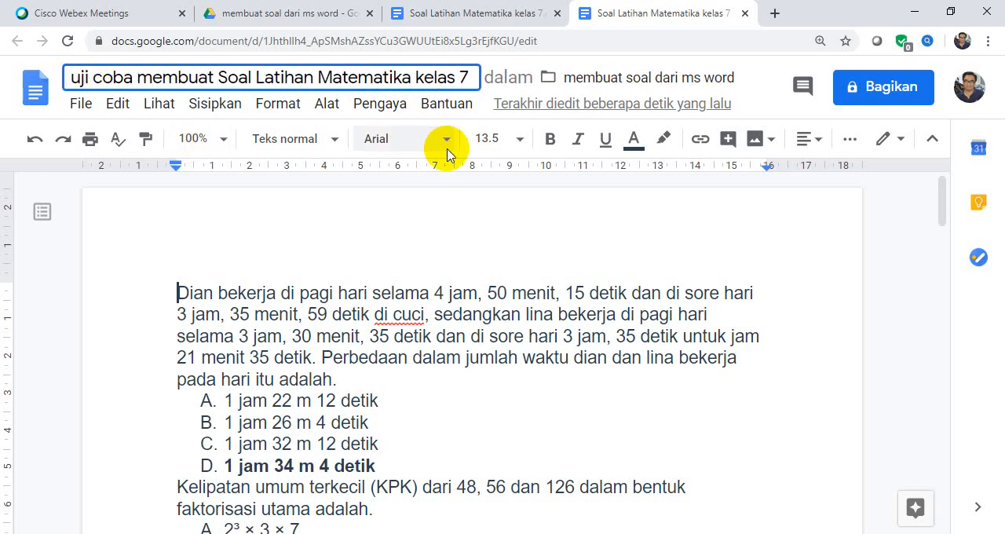
{"action": "left_click", "coordinate": [410, 207]}
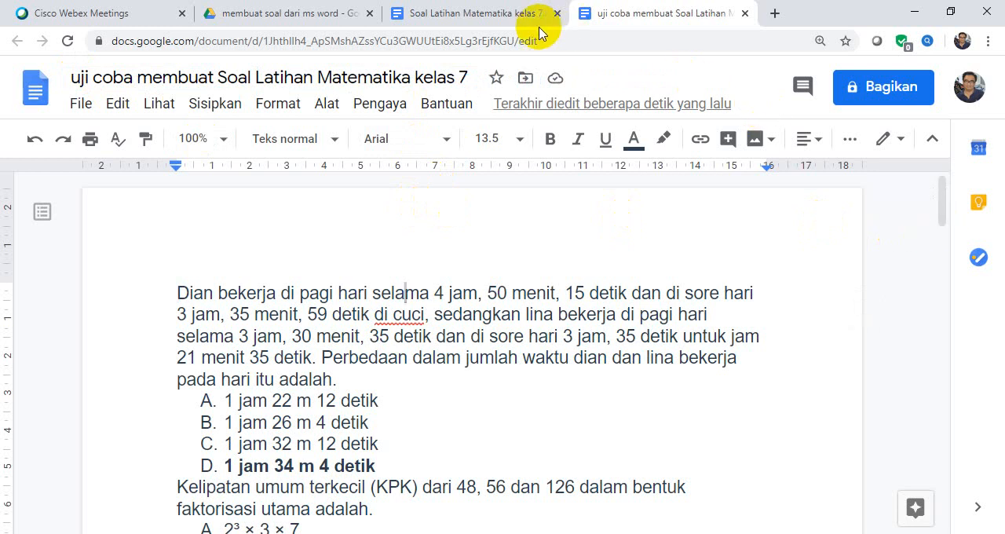
Return to Google Drive, close both document tabs and the file preview, and reopen the folder "membuat soal dari ms word" from Drive Saya.
{"action": "left_click", "coordinate": [269, 21]}
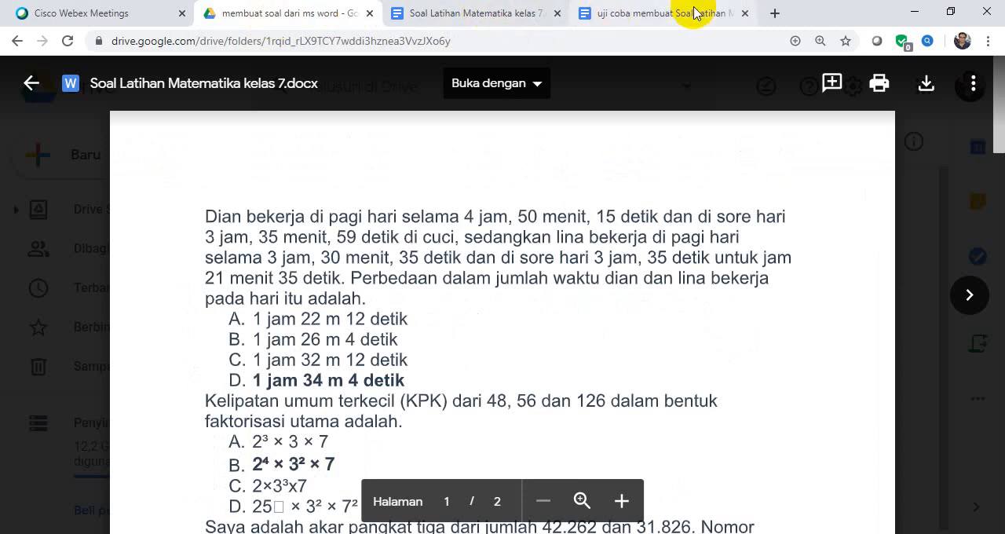
{"action": "left_click", "coordinate": [746, 15]}
{"action": "left_click", "coordinate": [558, 15]}
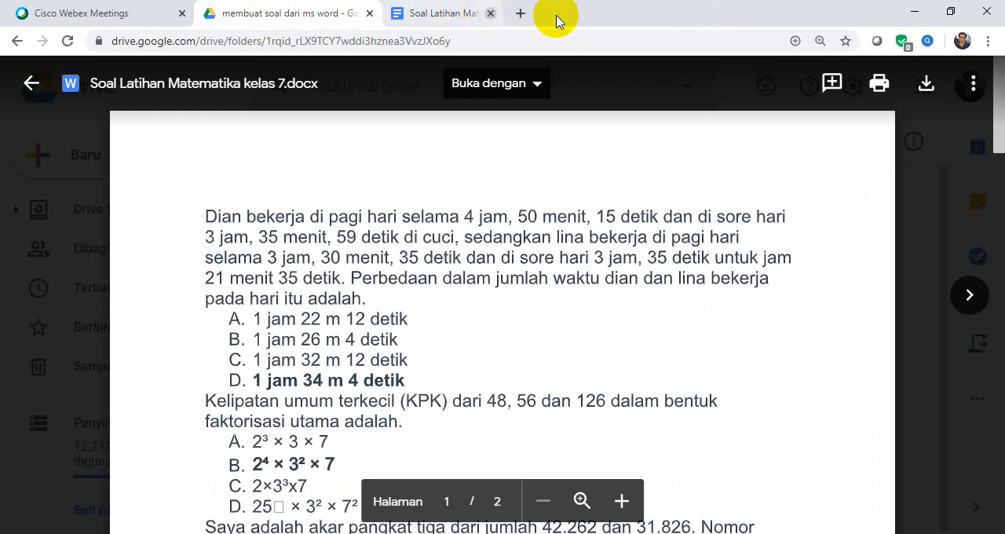
{"action": "left_click", "coordinate": [34, 93]}
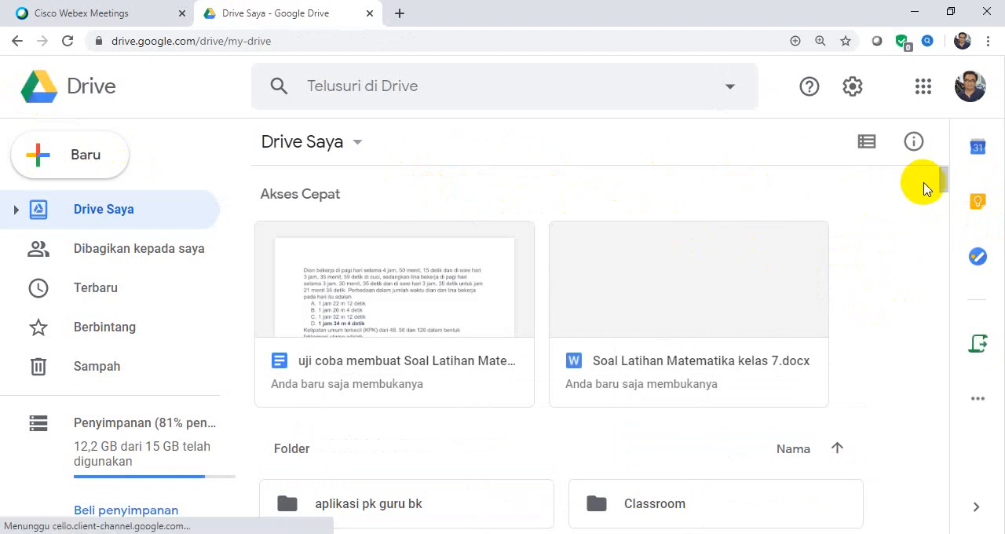
{"action": "left_click_drag", "start_coordinate": [945, 181], "coordinate": [948, 212]}
{"action": "double_click", "coordinate": [774, 402]}
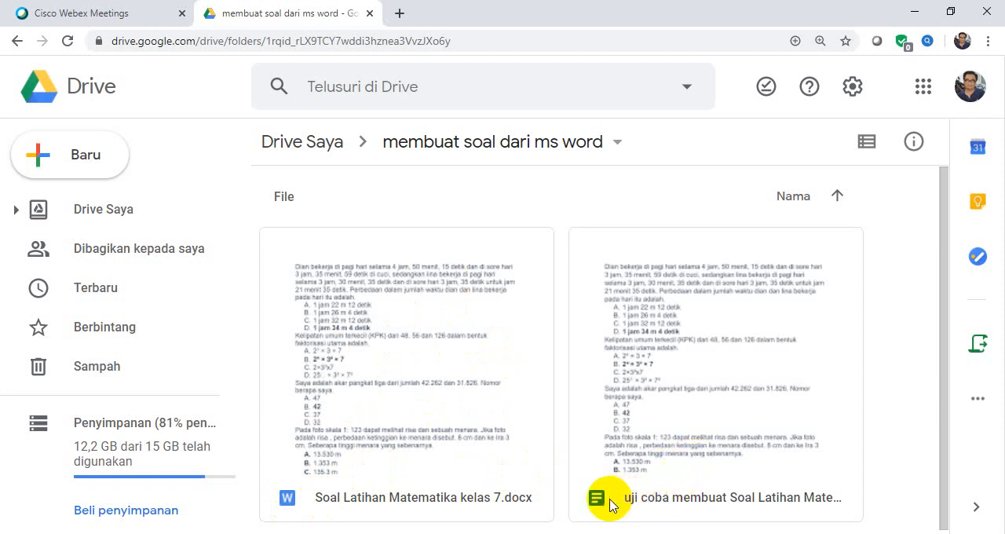
Create a blank Google Formulir inside the folder "membuat soal dari ms word".
{"action": "left_click_drag", "start_coordinate": [943, 321], "coordinate": [960, 397]}
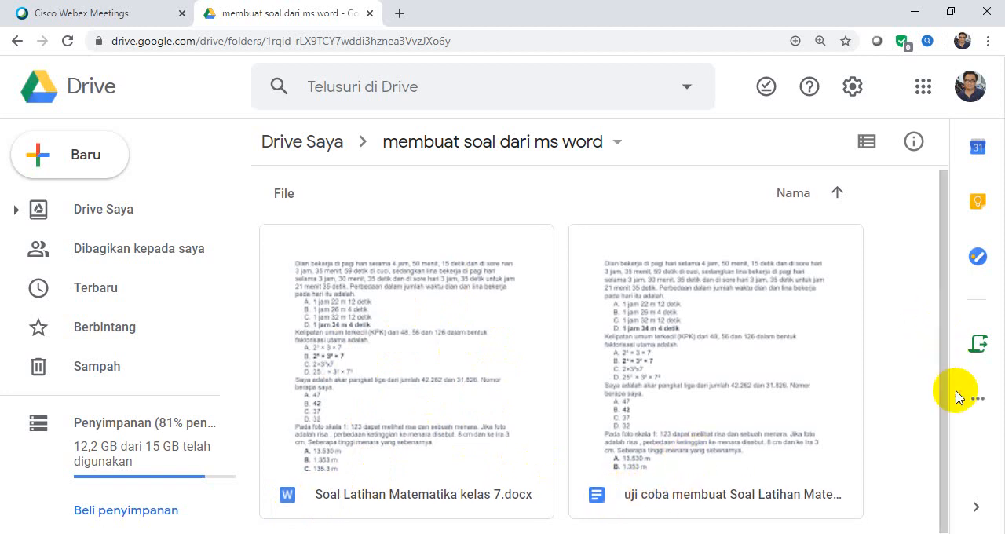
{"action": "right_click", "coordinate": [544, 207]}
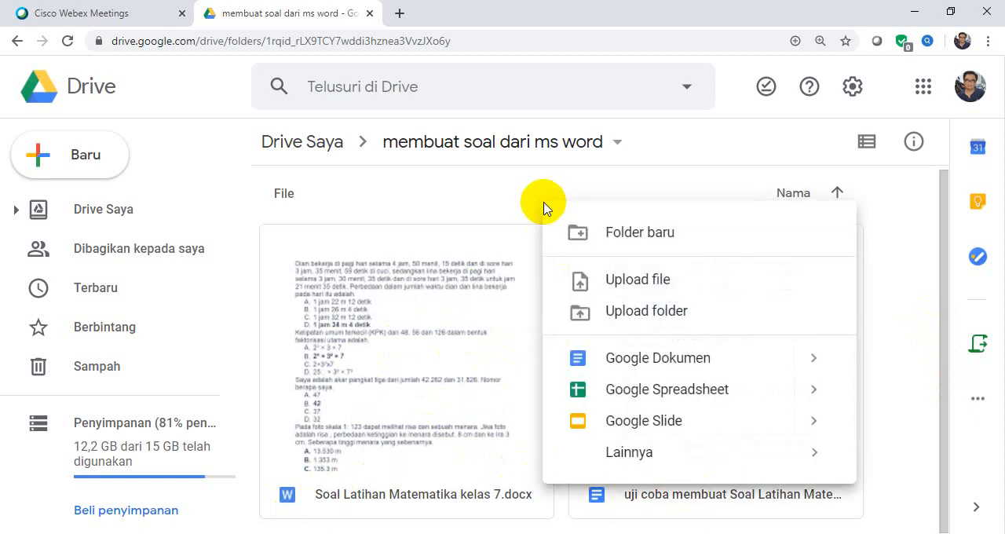
{"action": "mouse_move", "coordinate": [684, 450]}
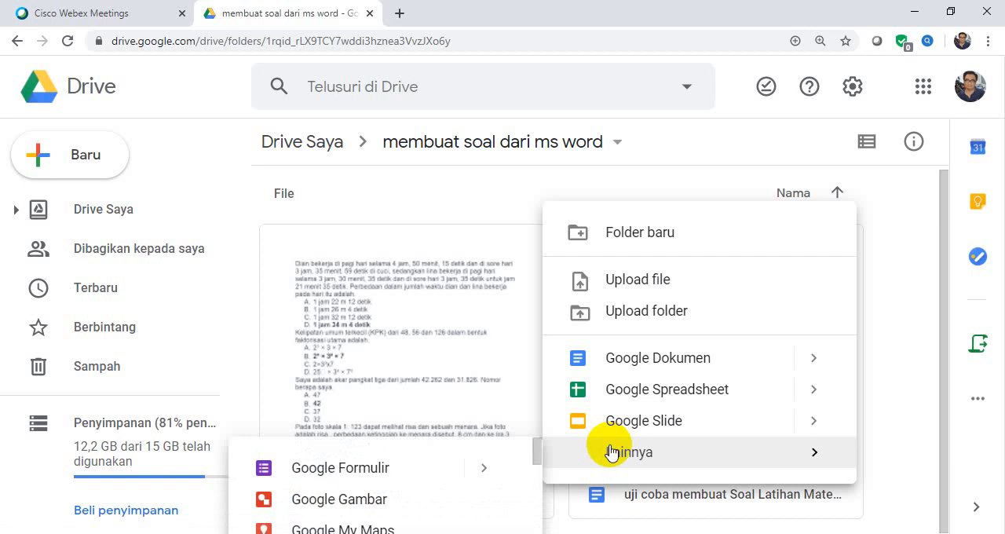
{"action": "mouse_move", "coordinate": [456, 469]}
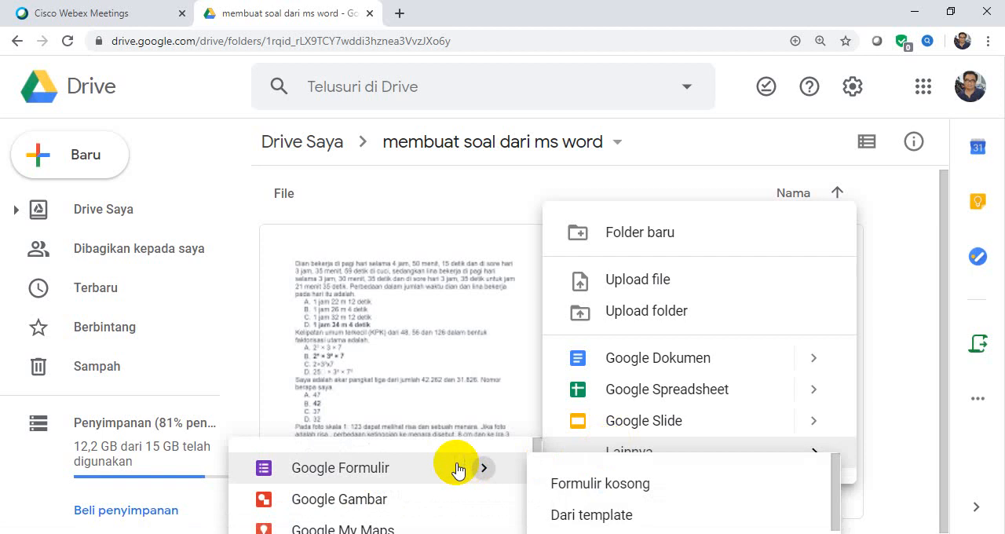
{"action": "left_click", "coordinate": [553, 482]}
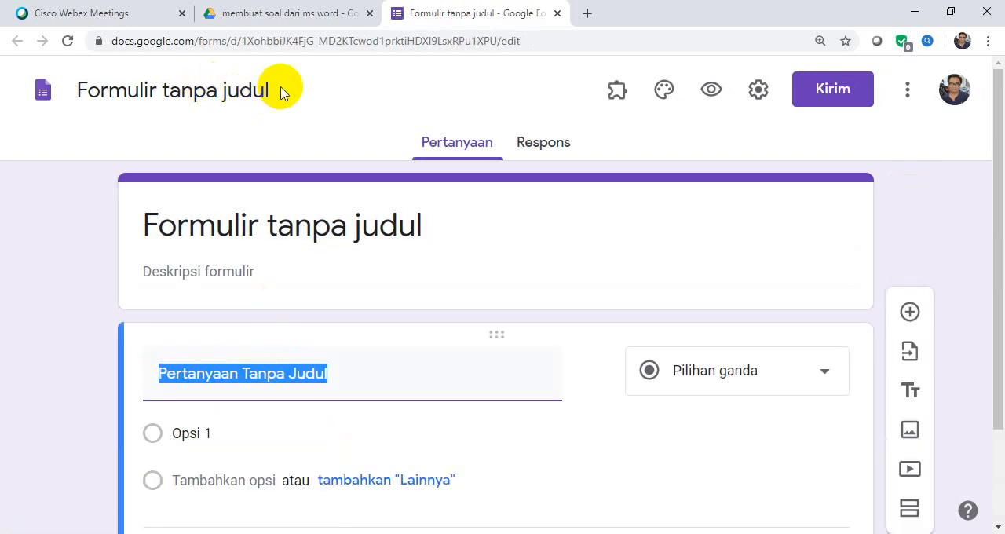
Name the form "soal ulangan mat 01" and apply the same text as its title.
{"action": "left_click", "coordinate": [271, 96]}
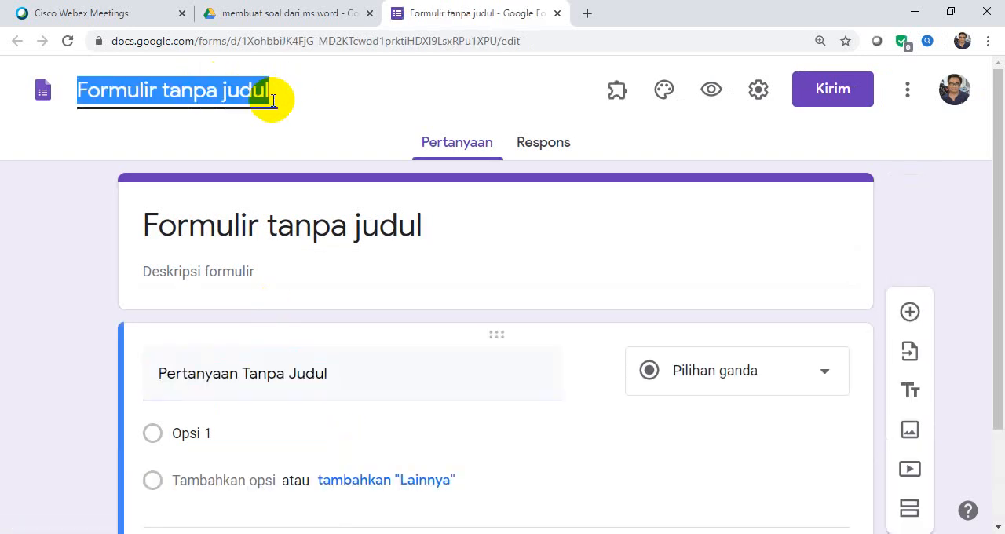
{"action": "type", "text": "soa"}
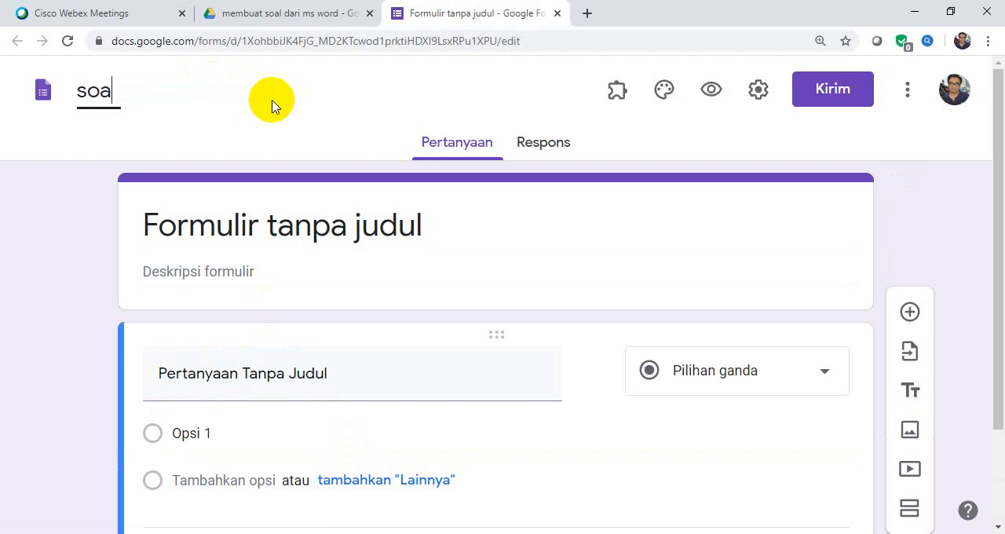
{"action": "type", "text": "l ulanga"}
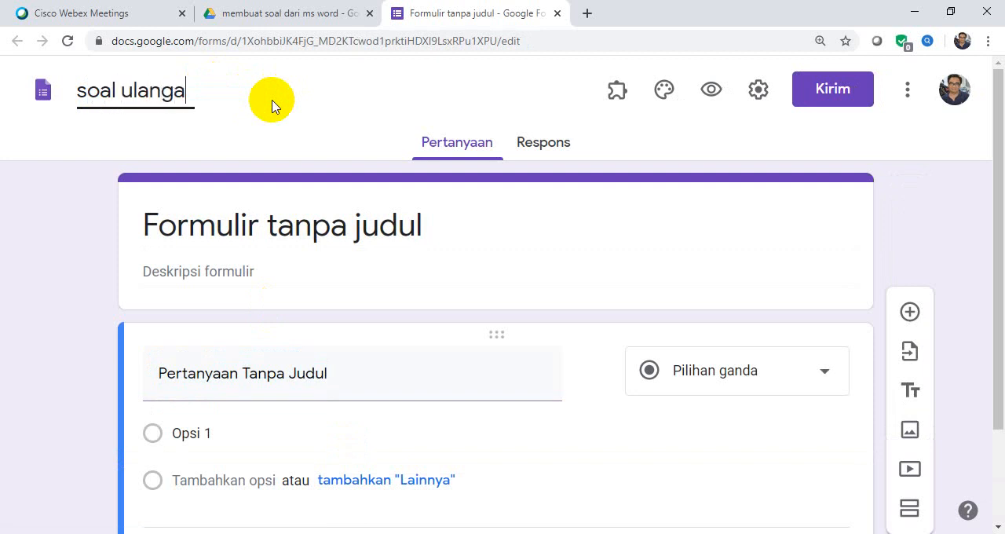
{"action": "type", "text": "n mat"}
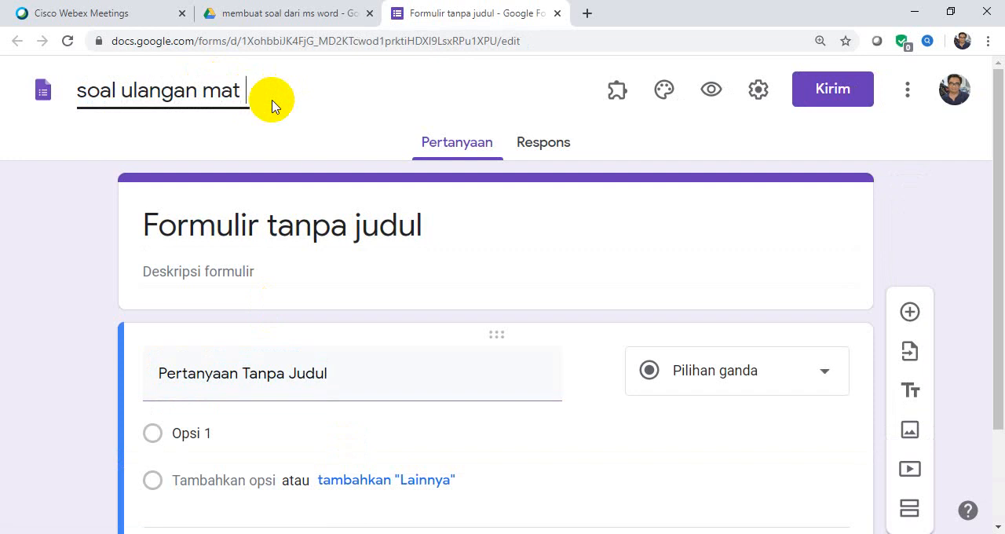
{"action": "type", "text": "01"}
{"action": "left_click", "coordinate": [453, 234]}
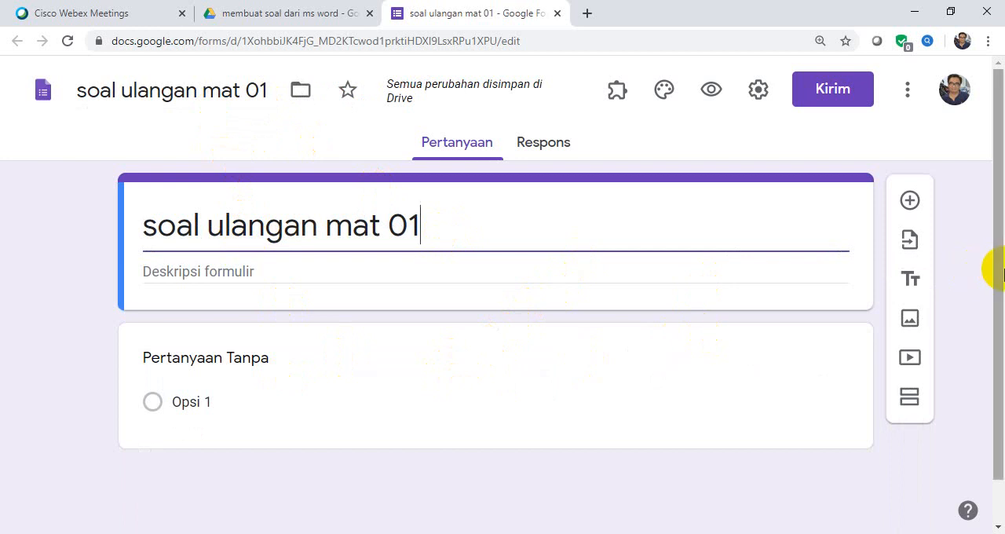
Start the Form Builder add-on for this form.
{"action": "left_click_drag", "start_coordinate": [1002, 271], "coordinate": [969, 209]}
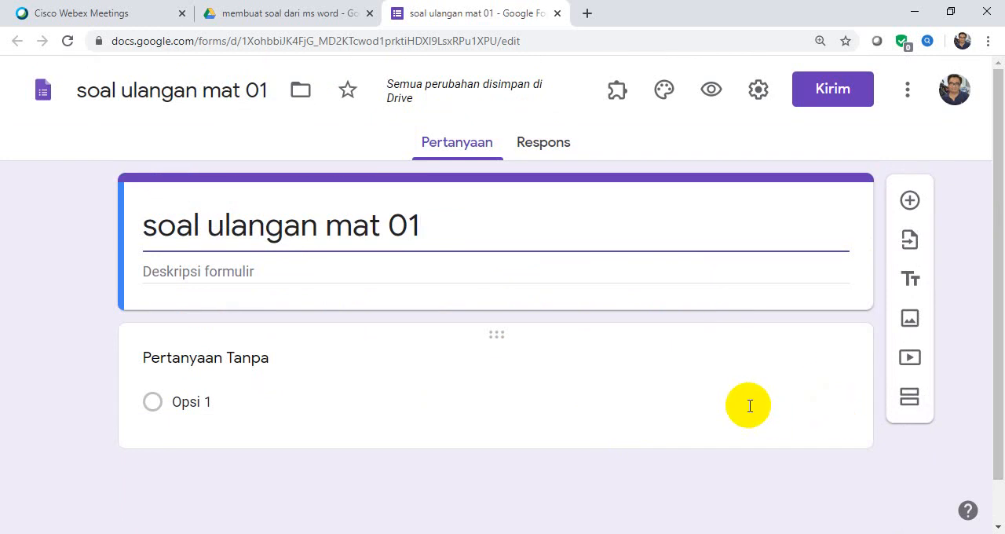
{"action": "left_click", "coordinate": [626, 103]}
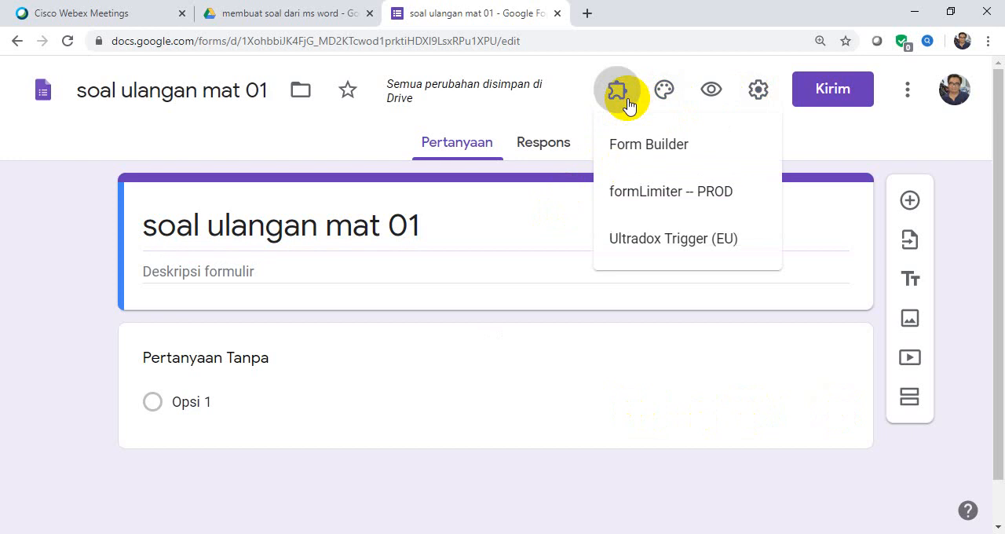
{"action": "left_click", "coordinate": [689, 148]}
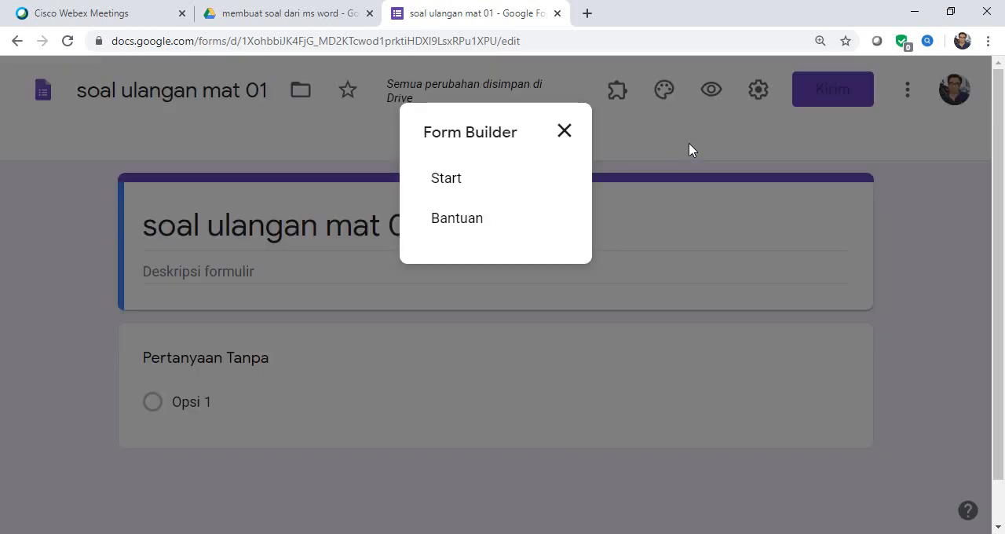
{"action": "left_click", "coordinate": [467, 184]}
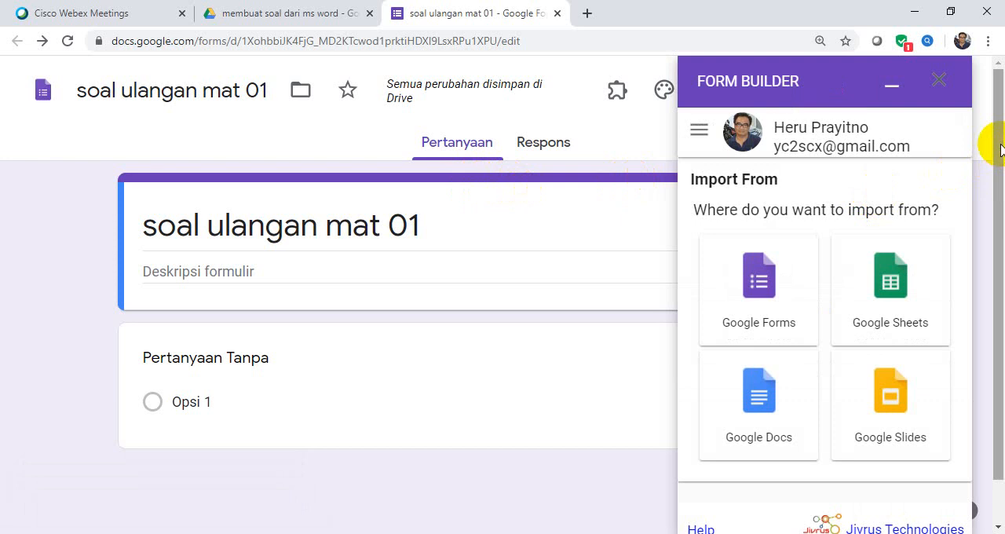
Choose Google Docs as the import source and load "uji coba membuat Soal Latihan Matematika kelas 7" into Form Builder.
{"action": "left_click", "coordinate": [773, 419]}
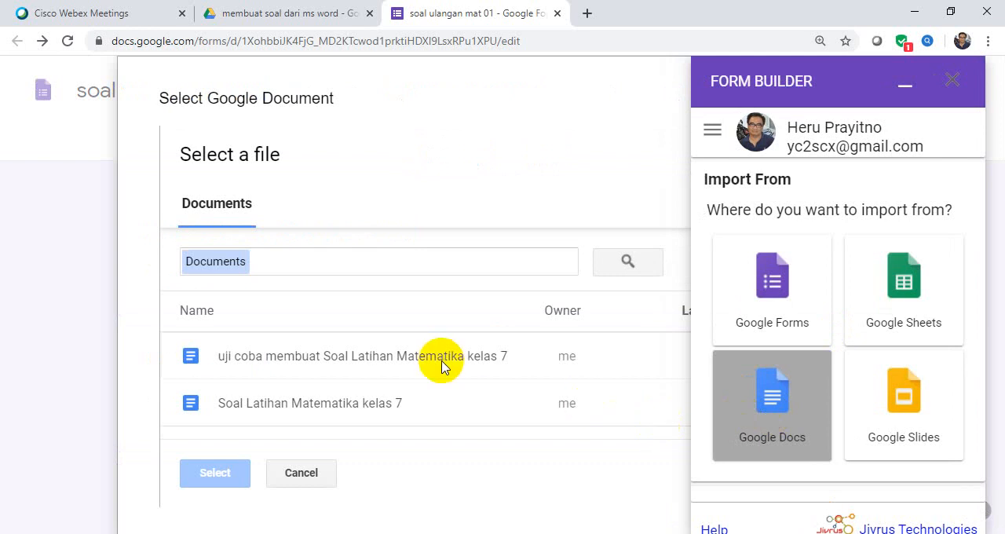
{"action": "left_click", "coordinate": [352, 359]}
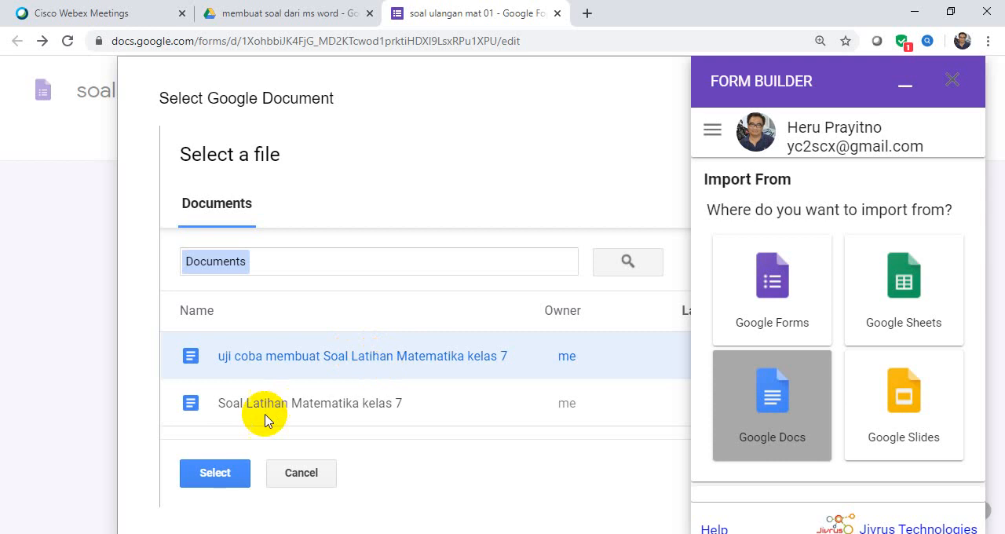
{"action": "left_click", "coordinate": [226, 474]}
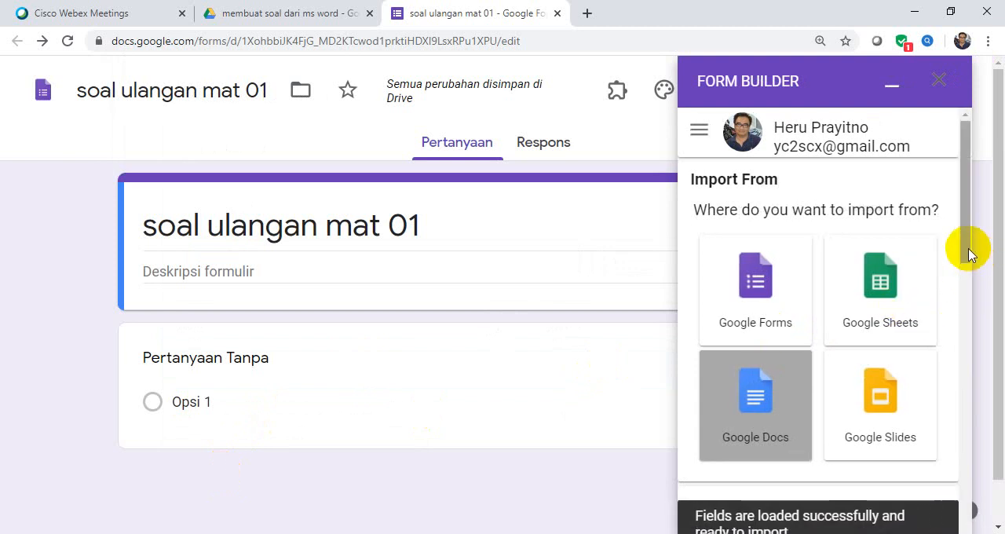
Import all the selected questions from the loaded document into the form and close Form Builder.
{"action": "left_click_drag", "start_coordinate": [969, 247], "coordinate": [980, 456]}
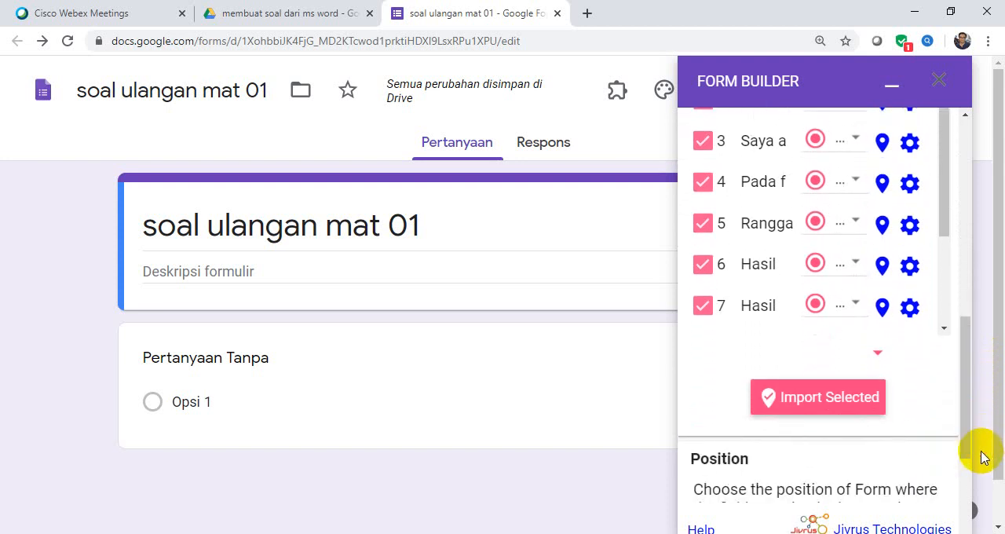
{"action": "left_click", "coordinate": [816, 405]}
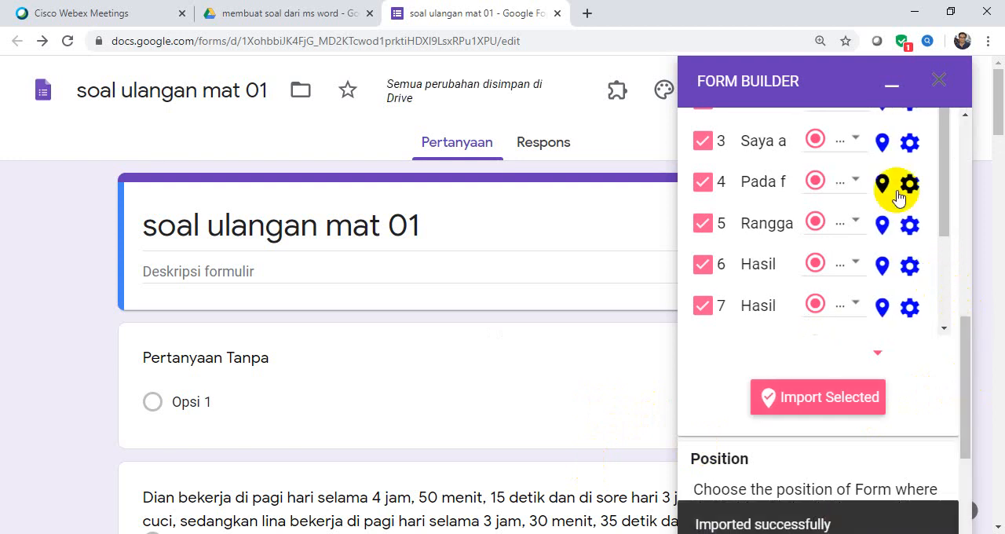
{"action": "left_click", "coordinate": [889, 85]}
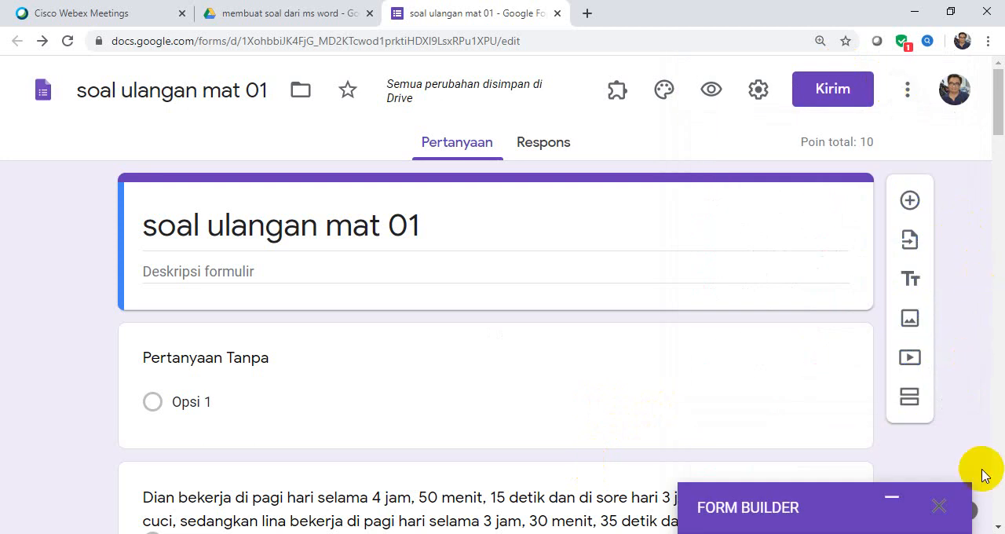
{"action": "left_click", "coordinate": [941, 507]}
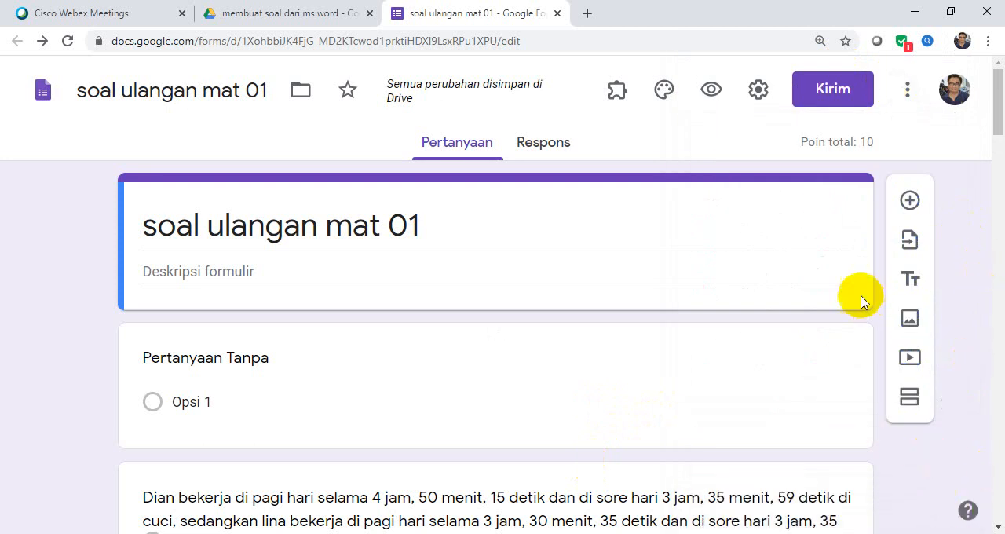
Retitle the untitled first question of the form as "Nama siswa".
{"action": "left_click_drag", "start_coordinate": [1001, 121], "coordinate": [1001, 198]}
{"action": "left_click_drag", "start_coordinate": [998, 206], "coordinate": [952, 110]}
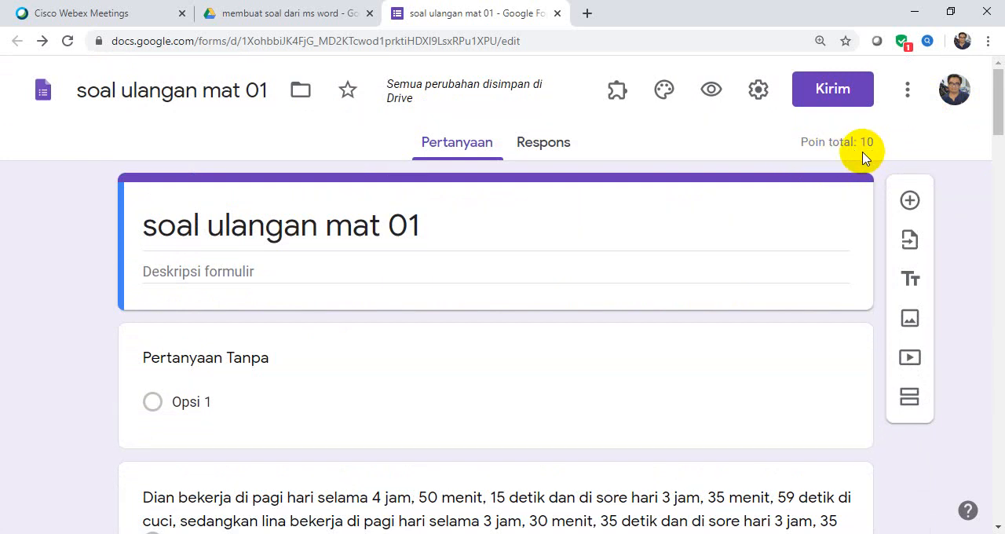
{"action": "mouse_move", "coordinate": [999, 116]}
{"action": "left_mouse_down"}
{"action": "mouse_move", "coordinate": [1003, 145]}
{"action": "mouse_move", "coordinate": [996, 112]}
{"action": "mouse_move", "coordinate": [1001, 134]}
{"action": "left_mouse_up"}
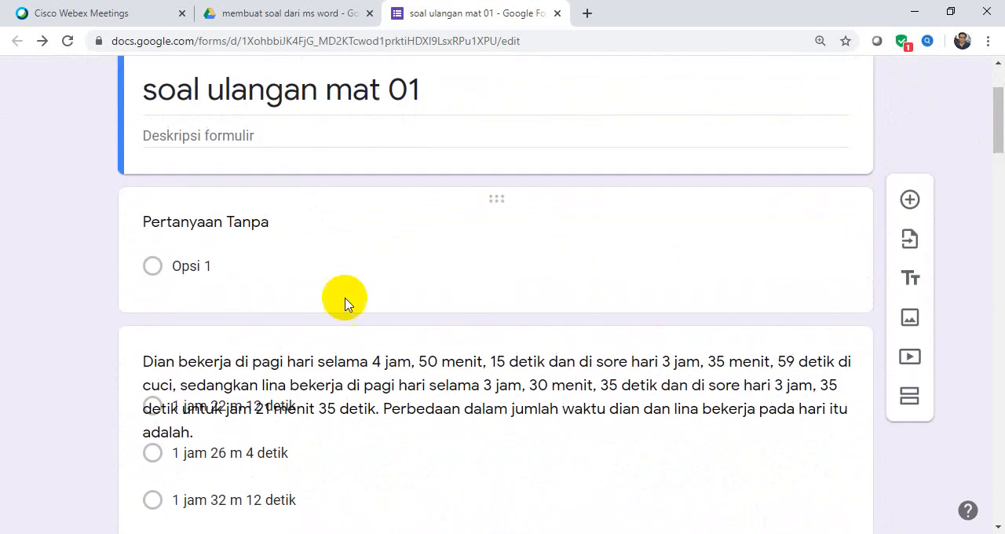
{"action": "left_click", "coordinate": [217, 233]}
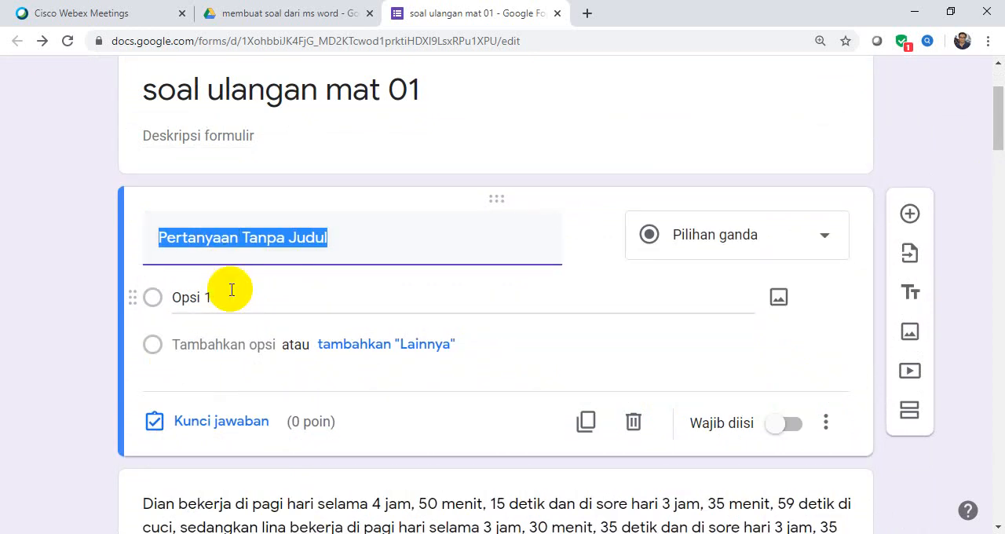
{"action": "type", "text": "n"}
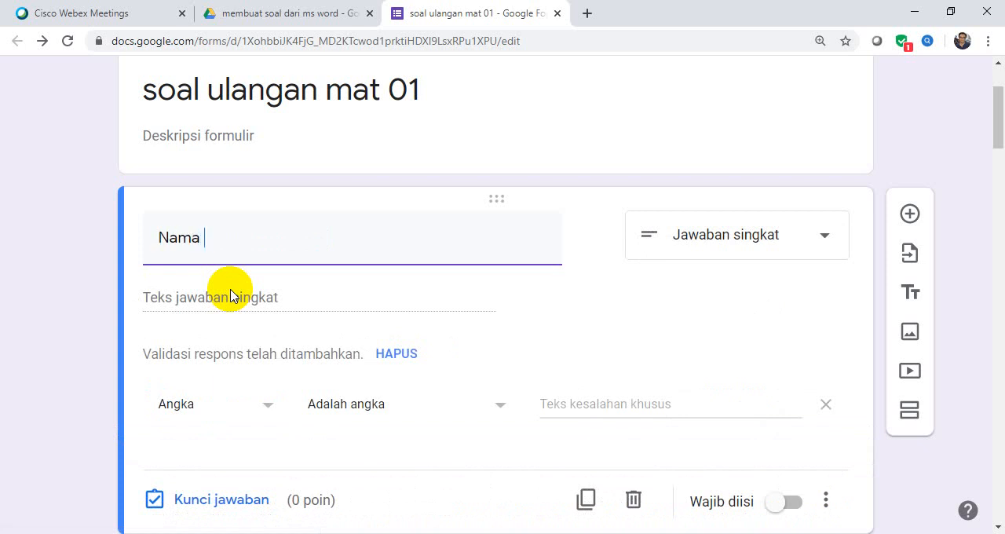
{"action": "type", "text": "ama"}
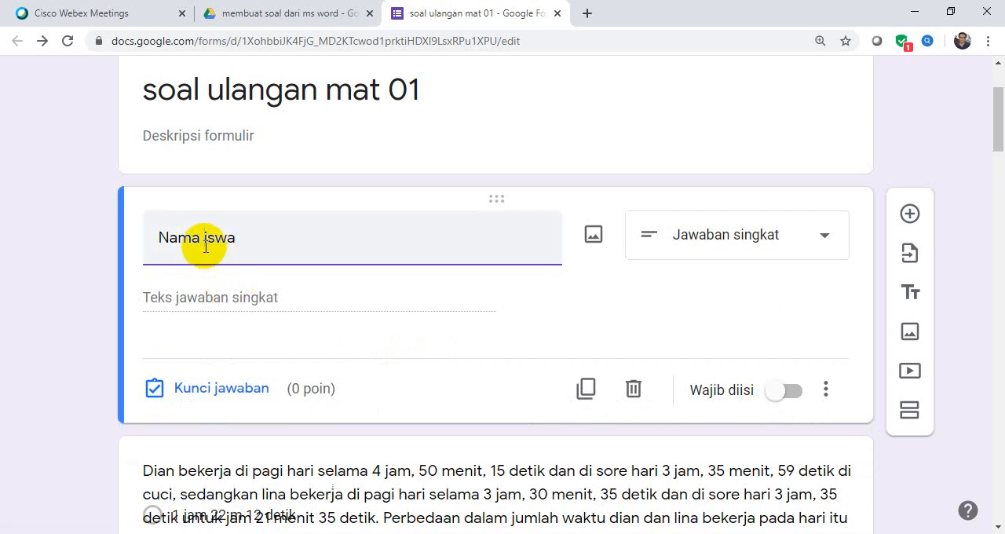
Duplicate the "Nama siswa" short-answer question twice, titling the copies "kelas" and "Nomor Absen".
{"action": "left_click", "coordinate": [585, 390]}
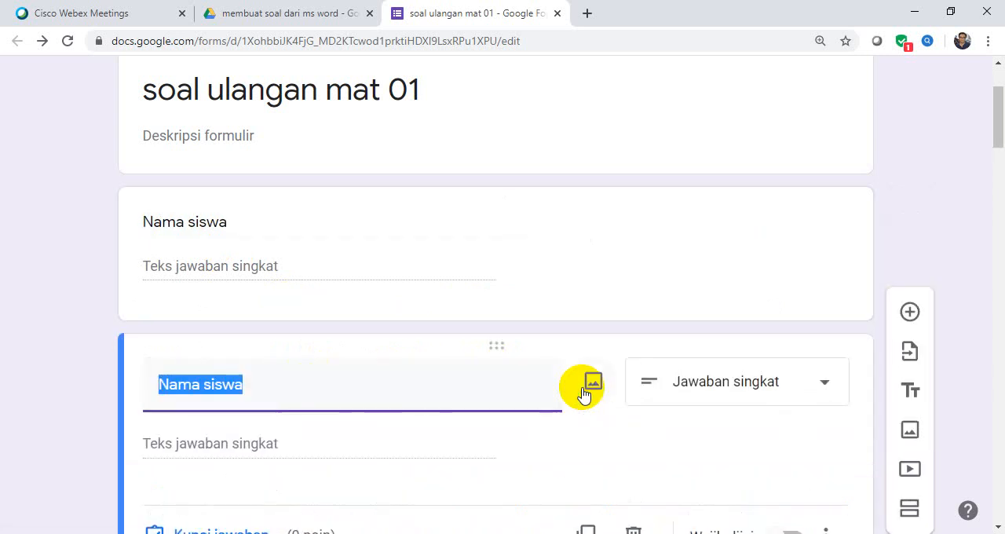
{"action": "type", "text": "kelas"}
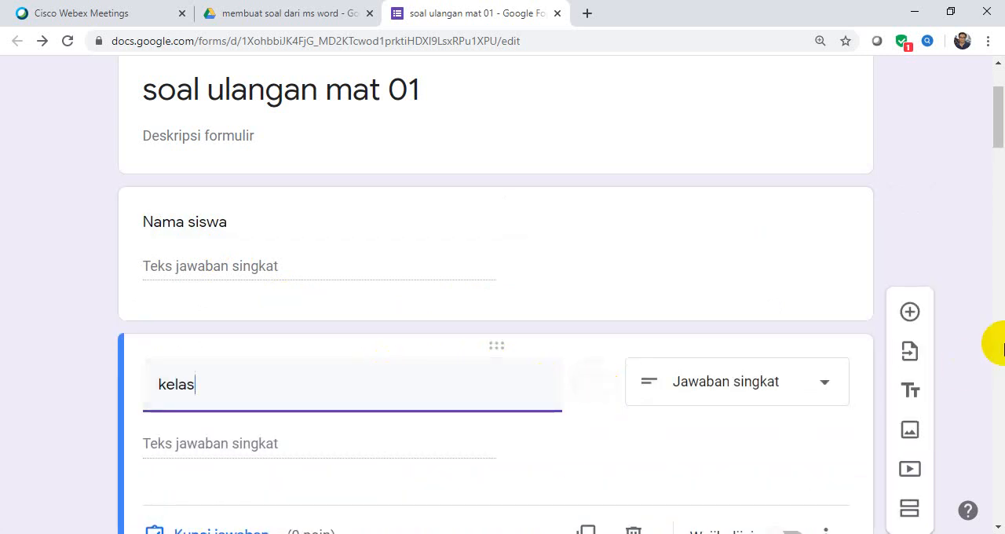
{"action": "left_click_drag", "start_coordinate": [999, 145], "coordinate": [994, 168]}
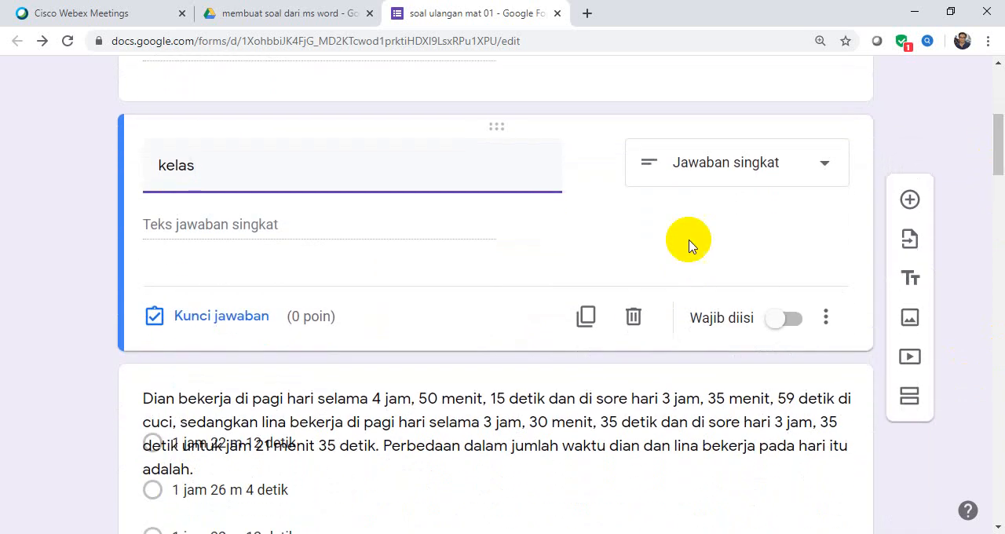
{"action": "left_click", "coordinate": [584, 334]}
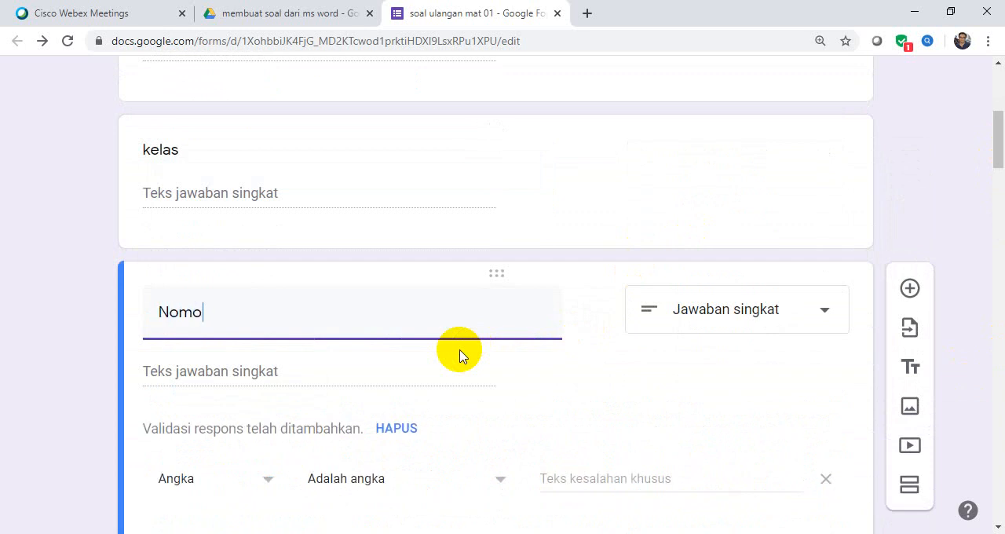
{"action": "key", "text": "BackSpace"}
{"action": "type", "text": "ab"}
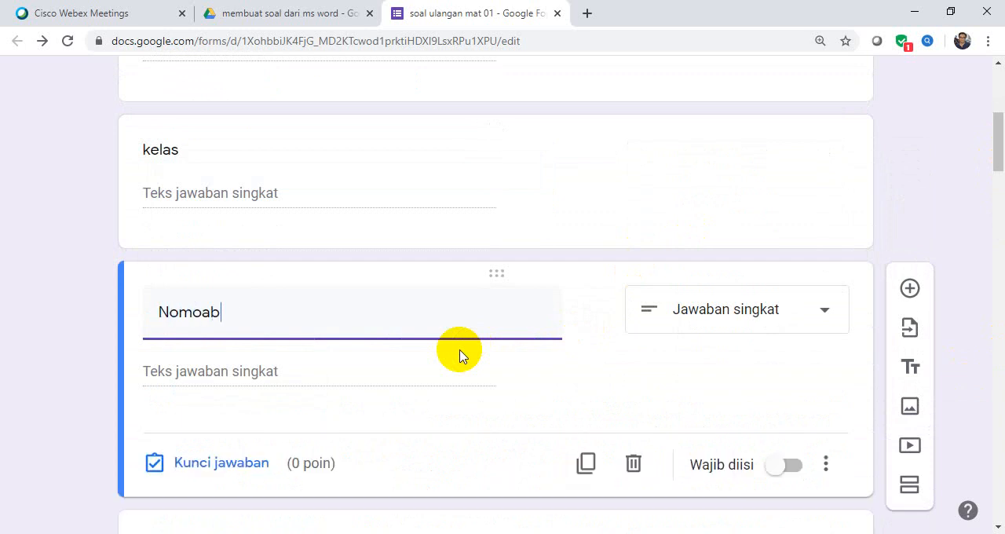
{"action": "key", "text": "BackSpace"}
{"action": "type", "text": "s"}
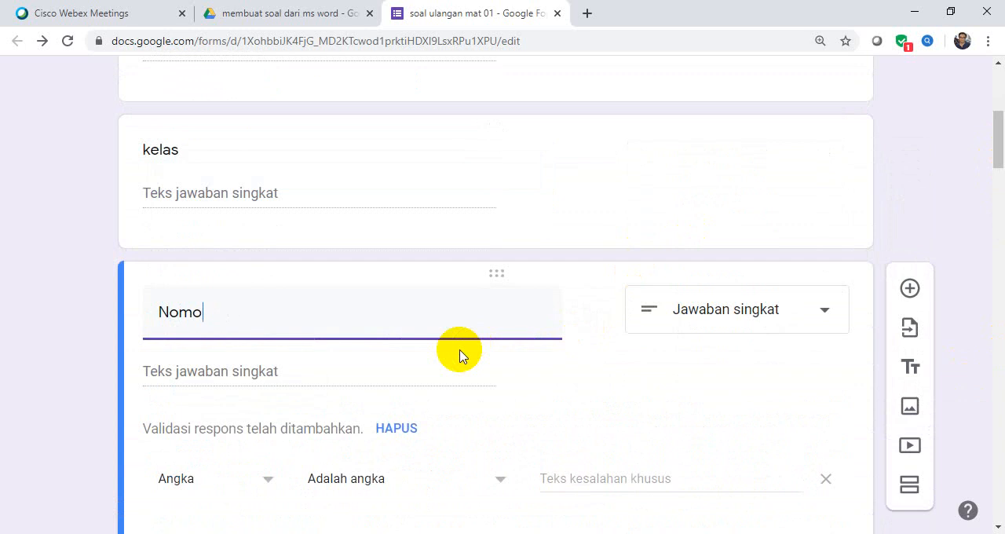
{"action": "type", "text": "r Absen"}
Save quiz settings with grade release "Segera setelah setiap pengiriman" and Pertanyaan tak terjawab, Jawaban yang benar and Nilai poin shown to respondents.
{"action": "mouse_move", "coordinate": [998, 163]}
{"action": "left_mouse_down"}
{"action": "mouse_move", "coordinate": [1002, 207]}
{"action": "mouse_move", "coordinate": [1001, 62]}
{"action": "mouse_move", "coordinate": [1002, 118]}
{"action": "left_mouse_up"}
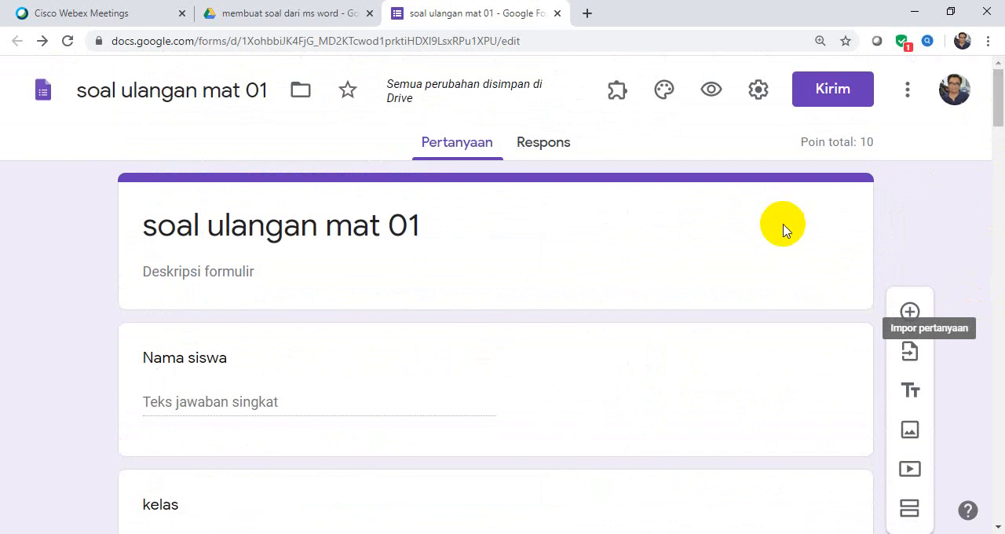
{"action": "left_click", "coordinate": [757, 95]}
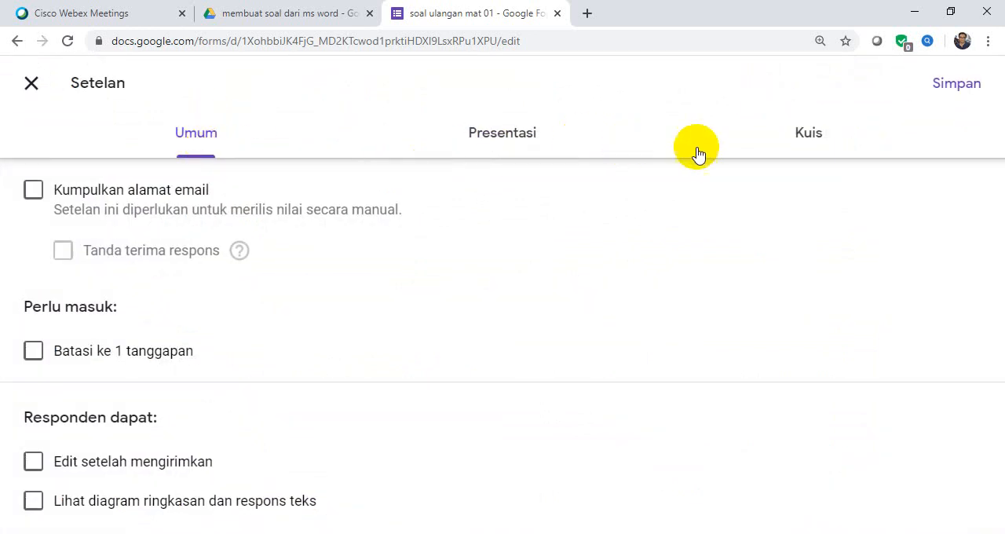
{"action": "left_click", "coordinate": [815, 142]}
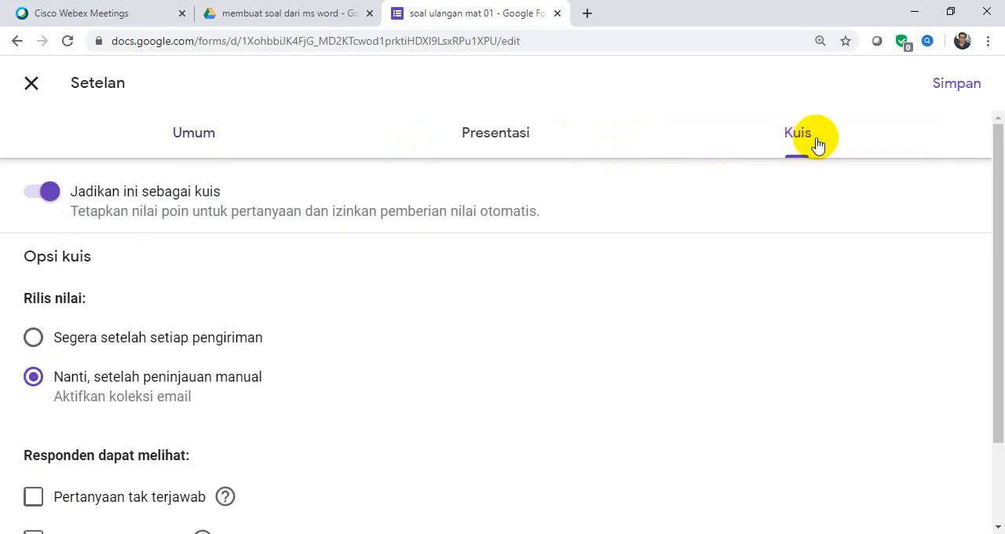
{"action": "left_click_drag", "start_coordinate": [999, 170], "coordinate": [998, 307]}
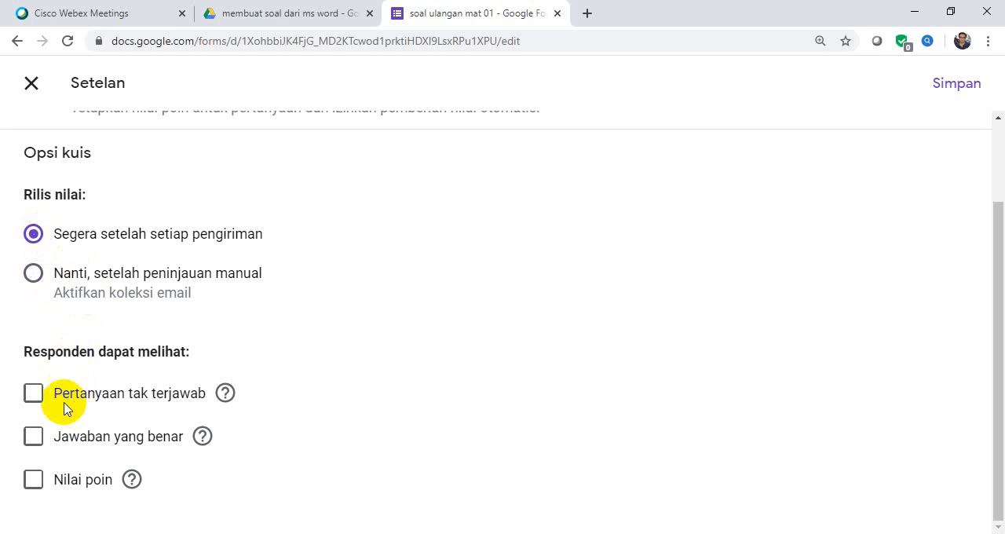
{"action": "left_click", "coordinate": [36, 396]}
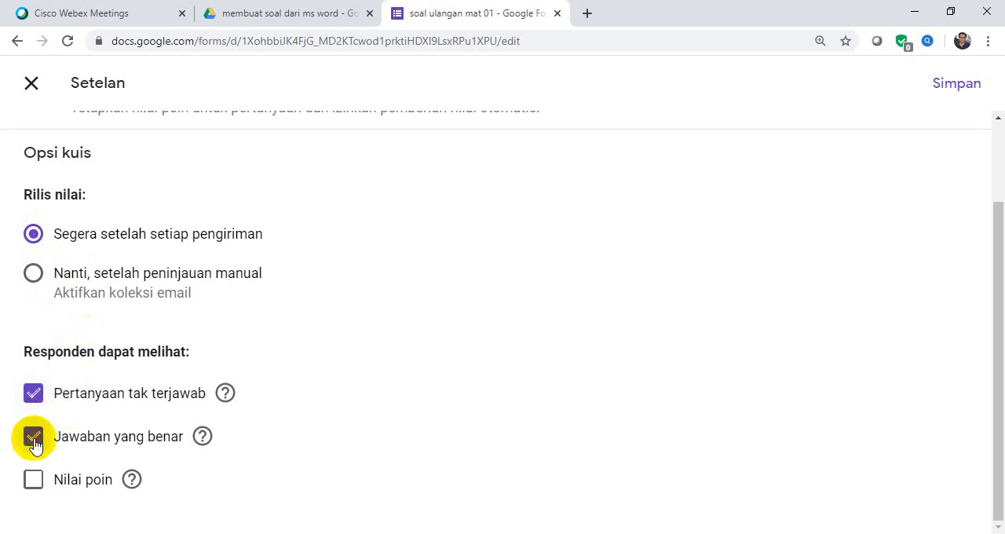
{"action": "left_click", "coordinate": [33, 481]}
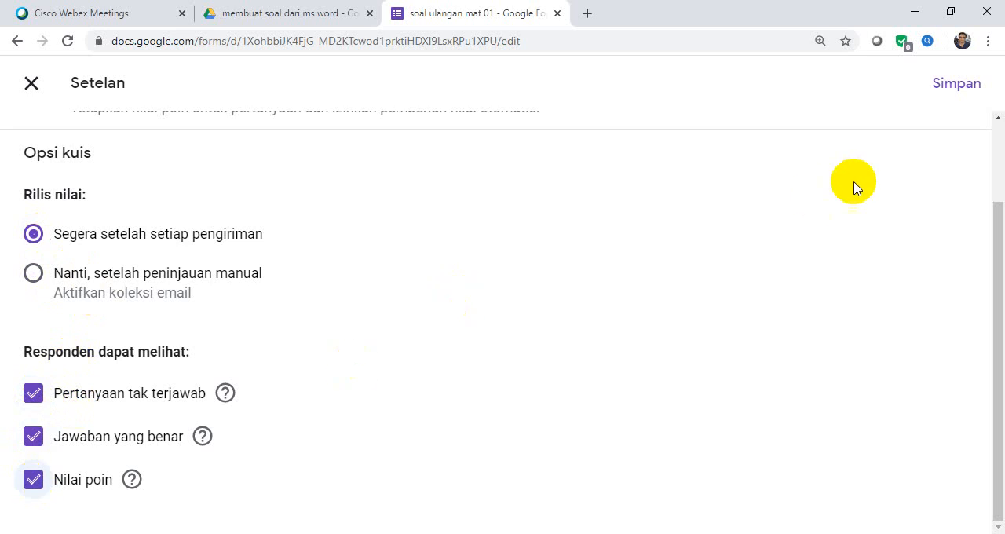
{"action": "left_click", "coordinate": [960, 92]}
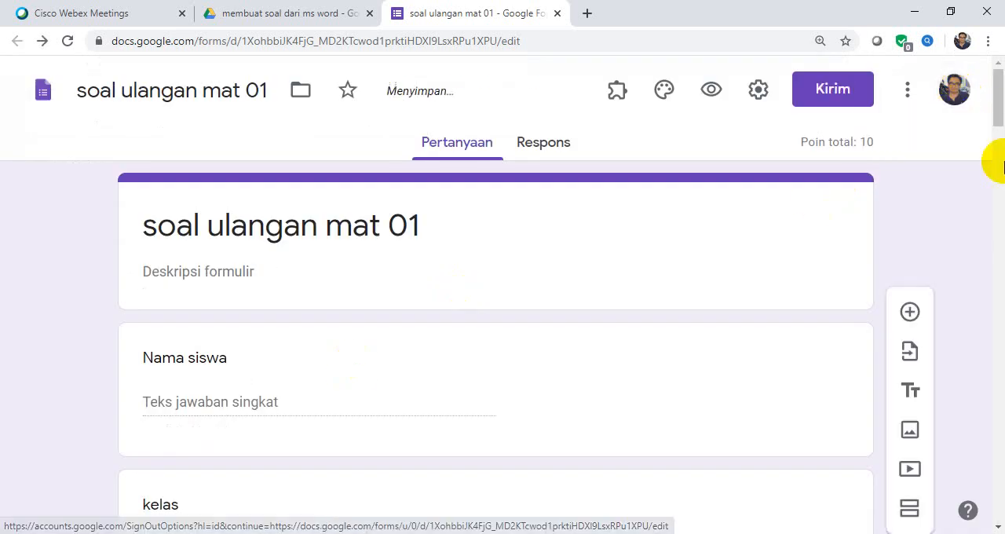
Preview the form as a respondent and look through its questions.
{"action": "left_click_drag", "start_coordinate": [996, 118], "coordinate": [1000, 76]}
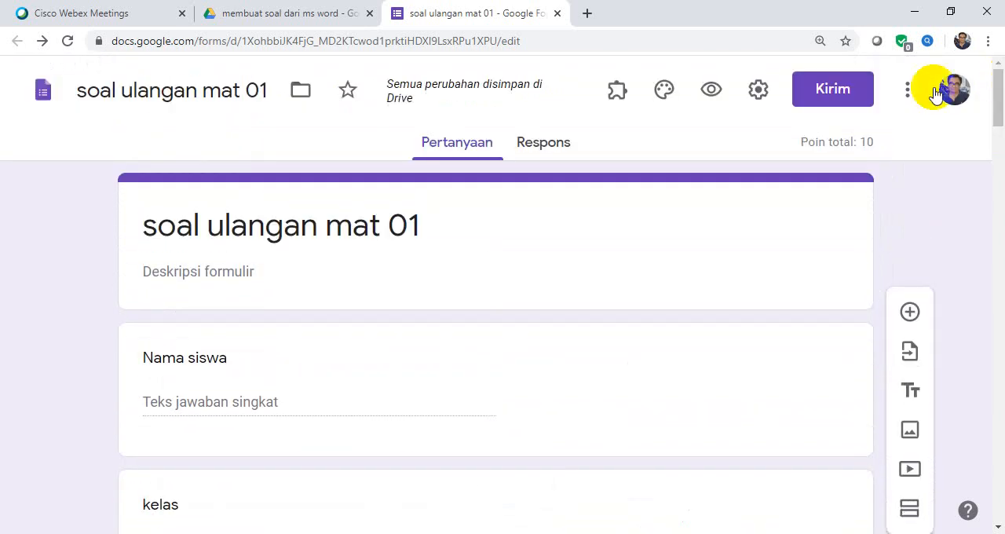
{"action": "left_click", "coordinate": [711, 92]}
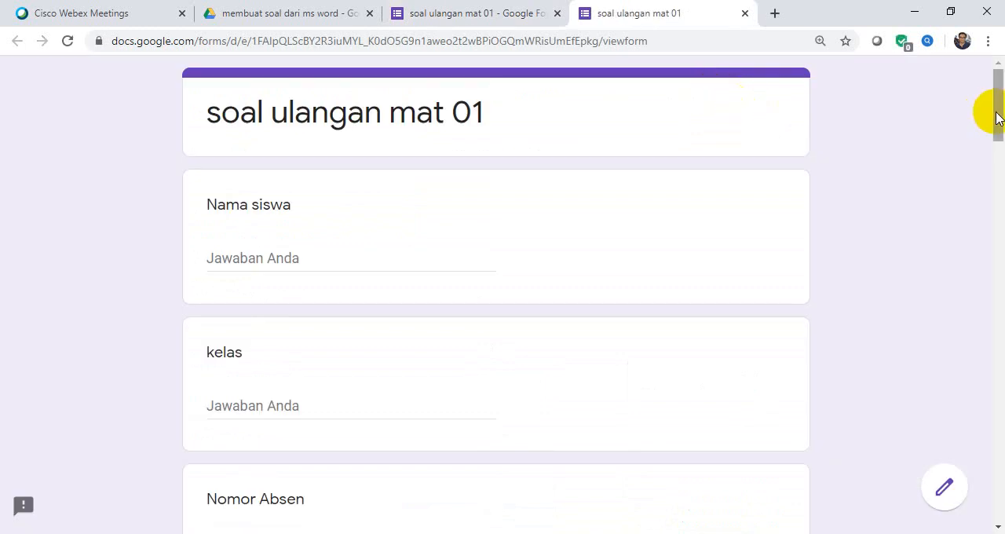
{"action": "left_click_drag", "start_coordinate": [998, 116], "coordinate": [996, 219]}
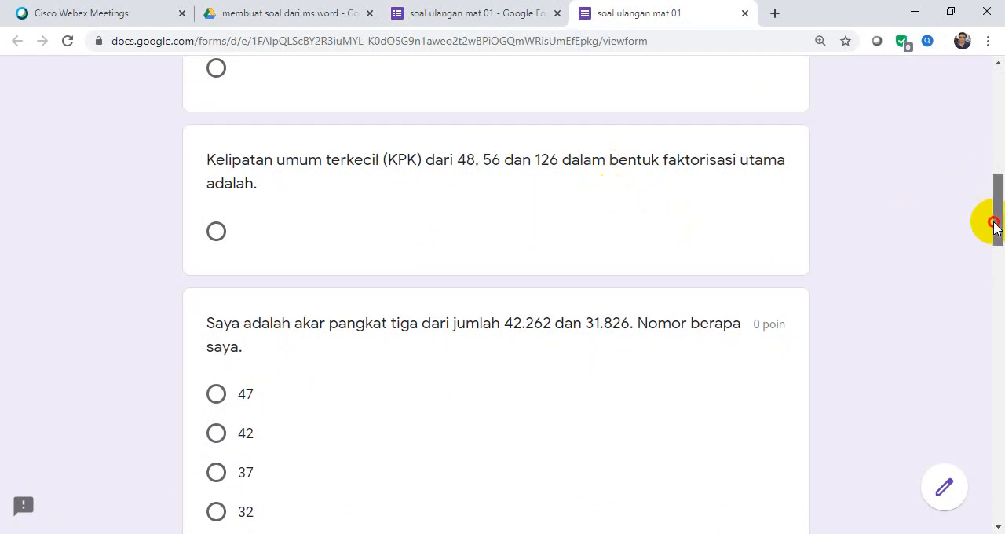
{"action": "left_click_drag", "start_coordinate": [996, 226], "coordinate": [962, 41]}
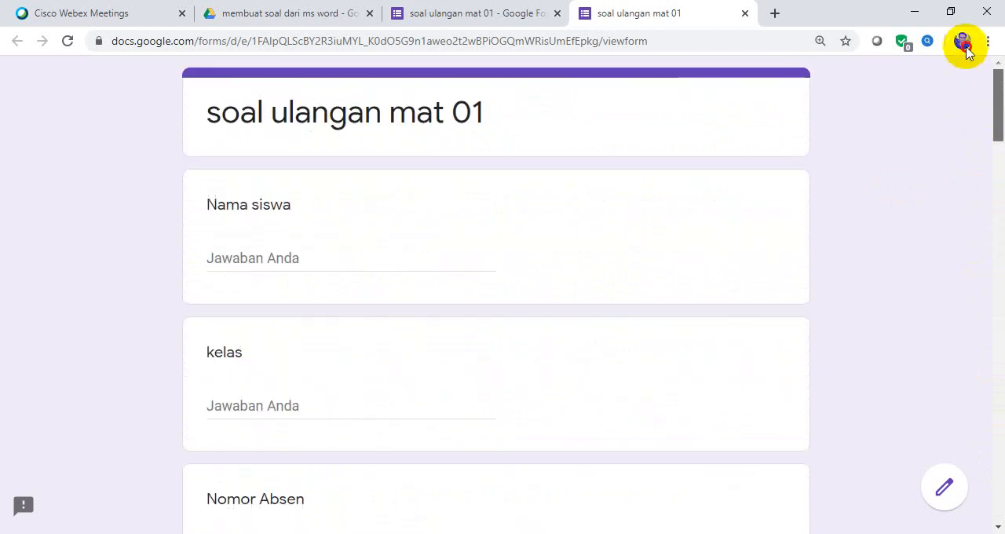
Return to the form editor and make the first imported question, about the difference in working time, required.
{"action": "left_click", "coordinate": [525, 21]}
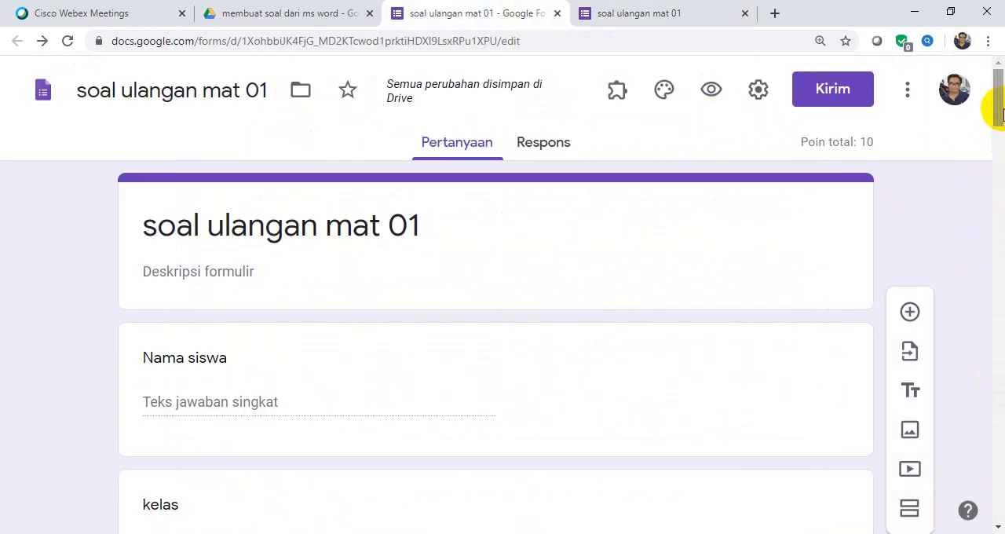
{"action": "scroll", "coordinate": [999, 131], "scroll_direction": "down", "scroll_amount": 2}
{"action": "left_click_drag", "start_coordinate": [1000, 130], "coordinate": [1000, 212]}
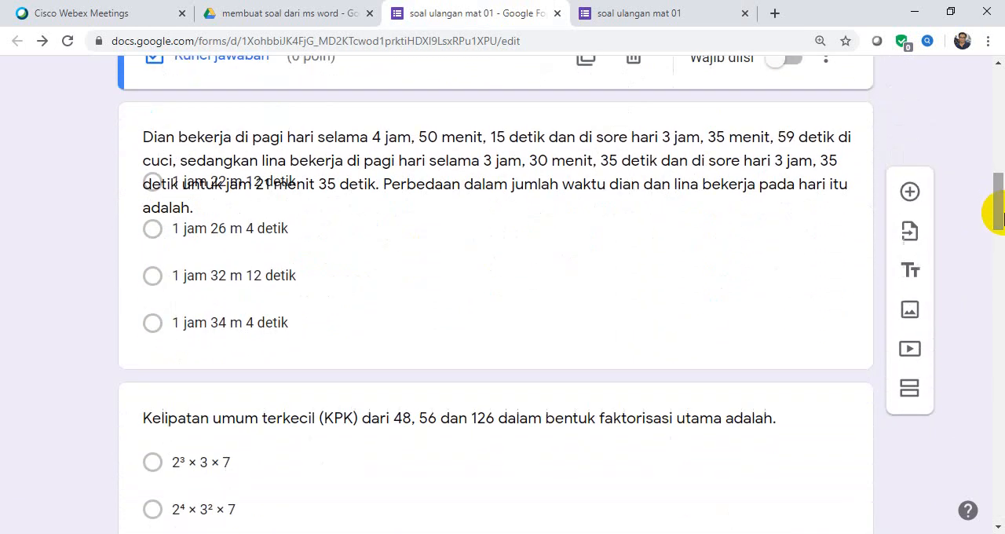
{"action": "left_click", "coordinate": [590, 249]}
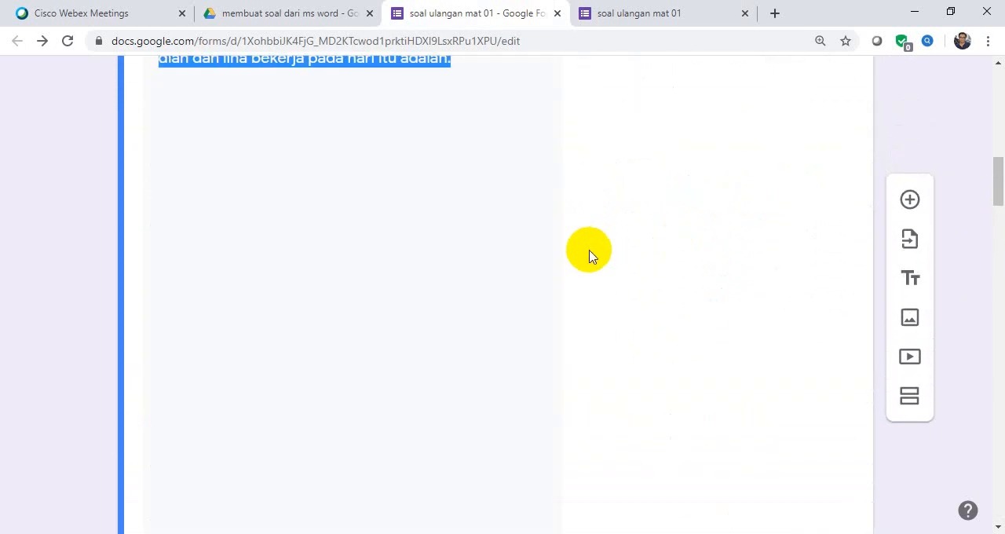
{"action": "left_click_drag", "start_coordinate": [1000, 192], "coordinate": [999, 183]}
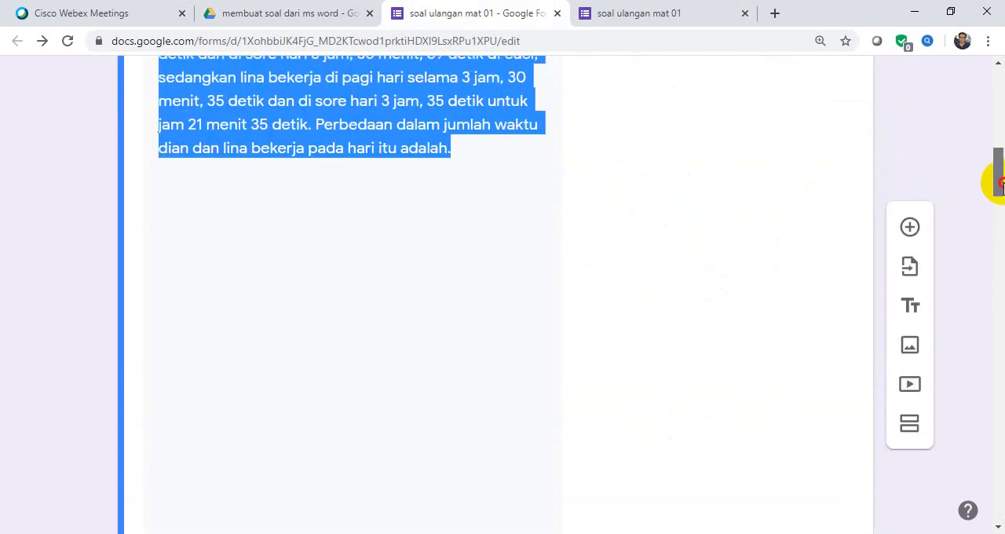
{"action": "left_click", "coordinate": [488, 166]}
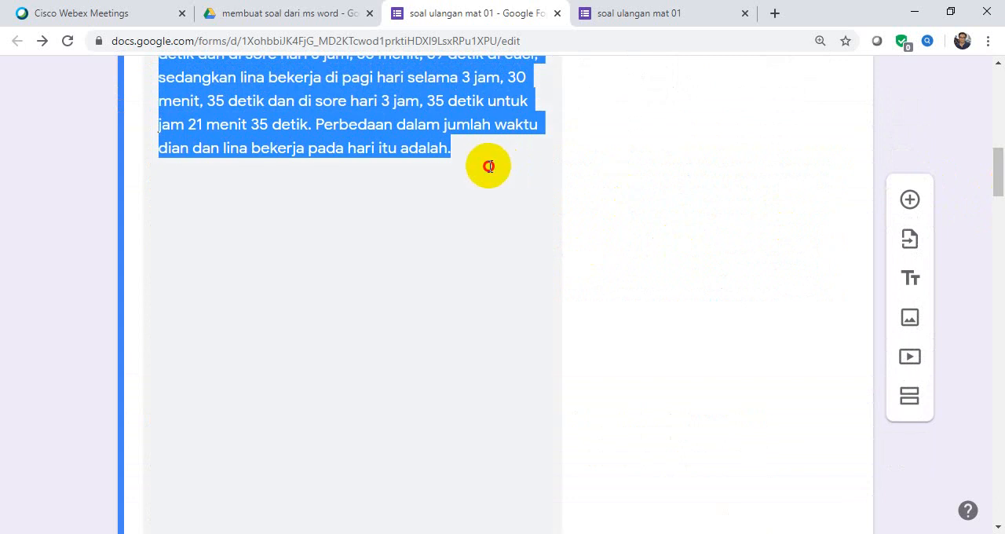
{"action": "left_click", "coordinate": [487, 169]}
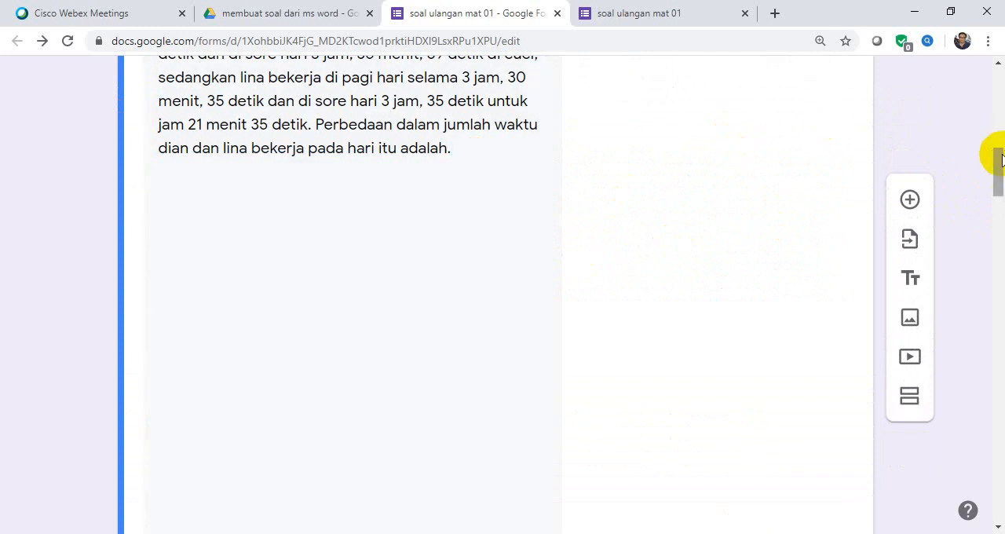
{"action": "left_click_drag", "start_coordinate": [994, 152], "coordinate": [1002, 226]}
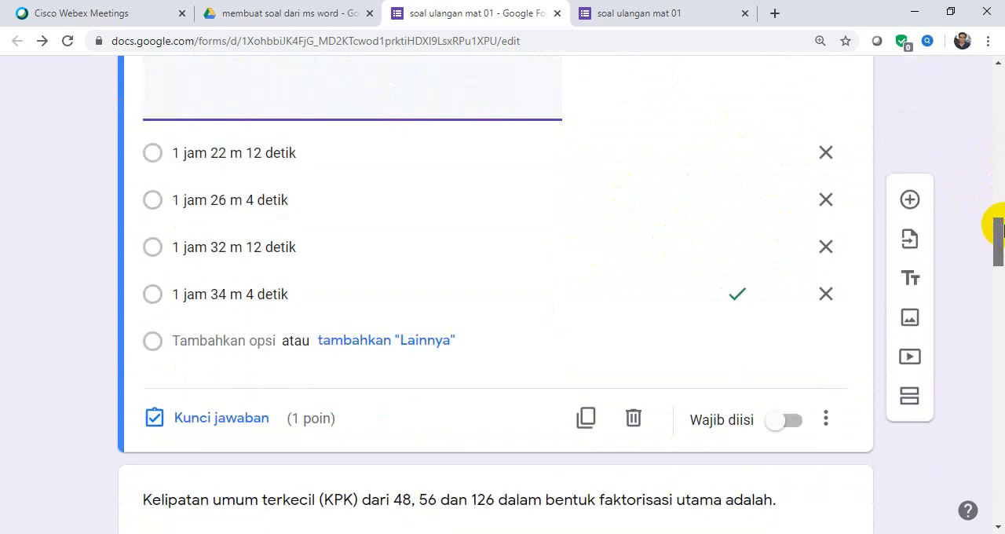
{"action": "left_click", "coordinate": [797, 422]}
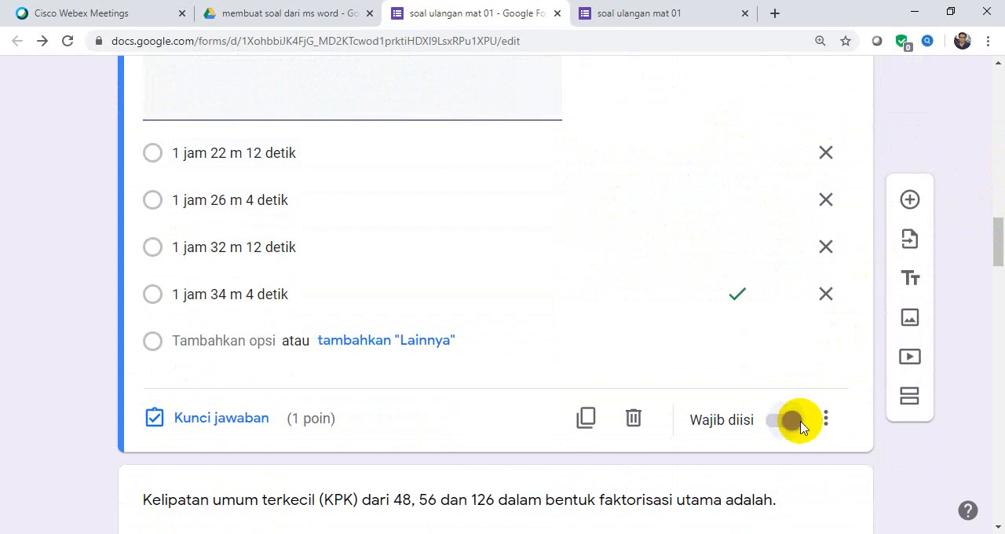
Make the question about the KPK of 48, 56 and 126 required.
{"action": "left_click_drag", "start_coordinate": [999, 235], "coordinate": [994, 277]}
{"action": "left_click", "coordinate": [729, 259]}
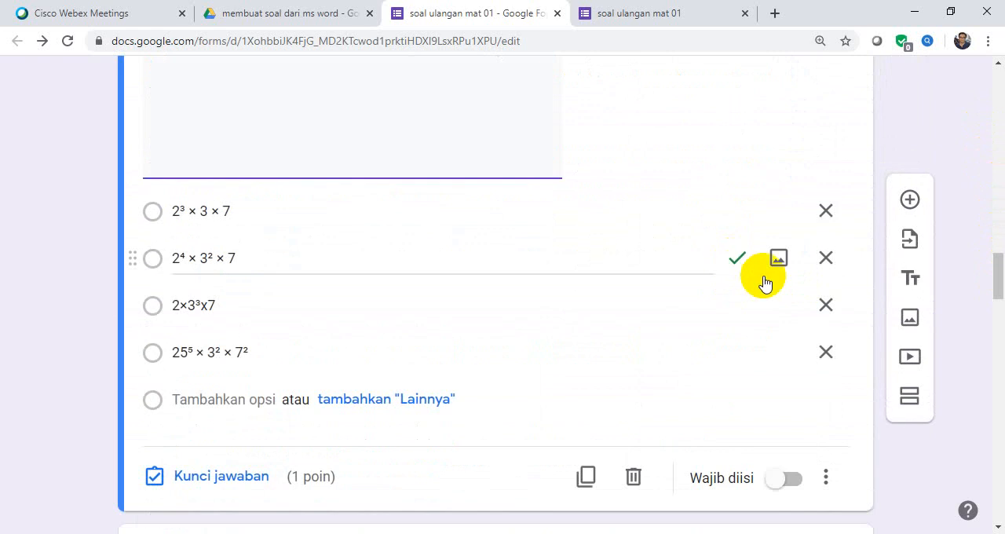
{"action": "scroll", "coordinate": [1002, 284], "scroll_direction": "down", "scroll_amount": 3}
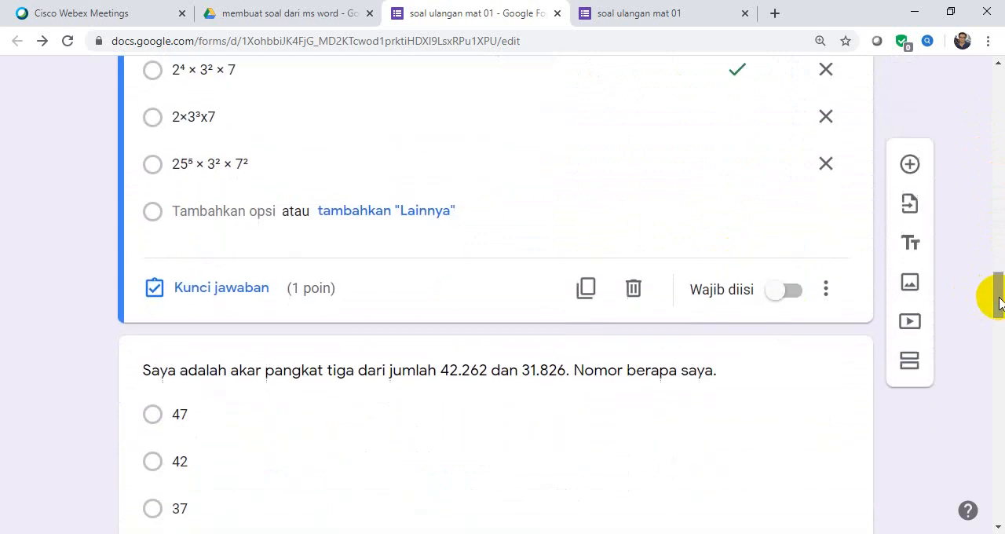
{"action": "left_click", "coordinate": [791, 290]}
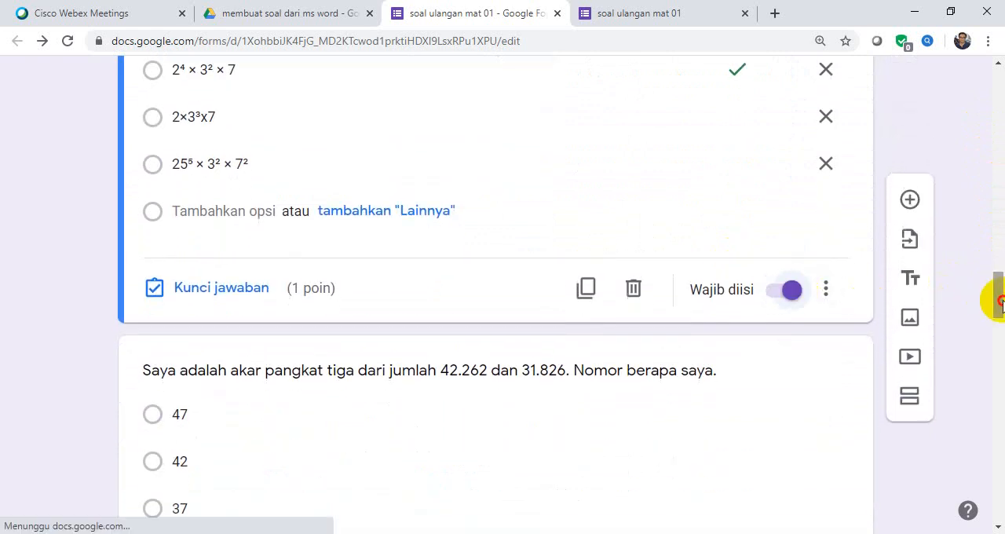
Make the question about the tower's height in the photo required.
{"action": "left_click_drag", "start_coordinate": [996, 299], "coordinate": [997, 348]}
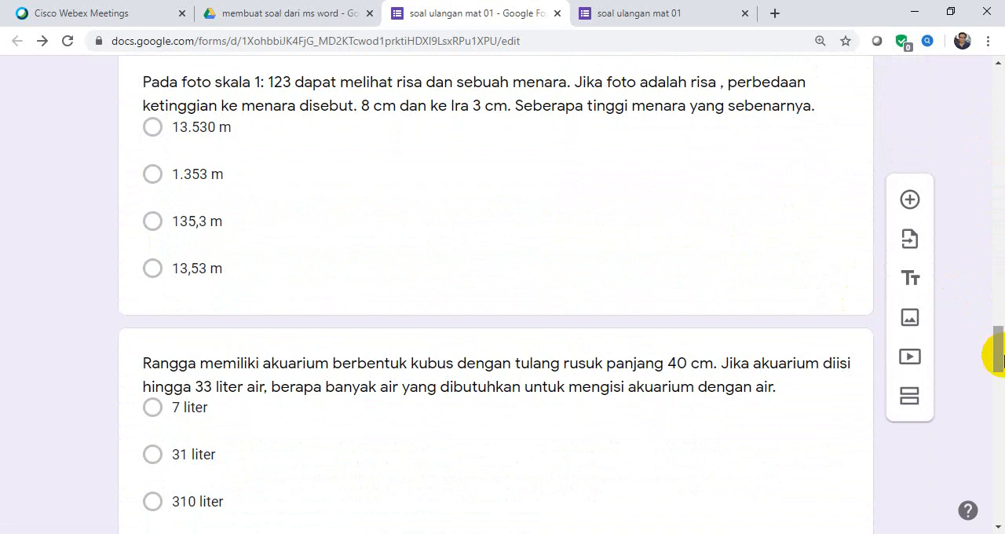
{"action": "left_click", "coordinate": [790, 301]}
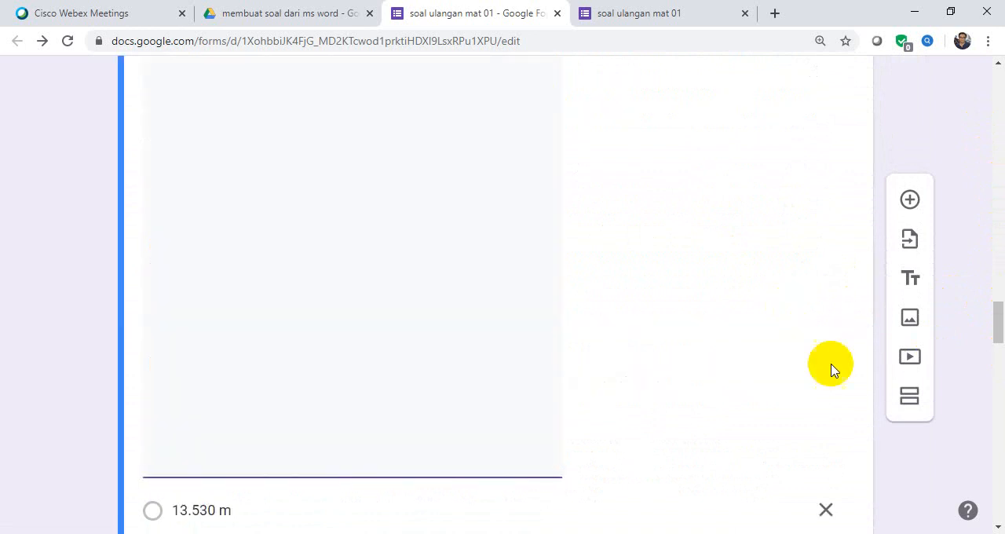
{"action": "left_click_drag", "start_coordinate": [998, 314], "coordinate": [998, 348]}
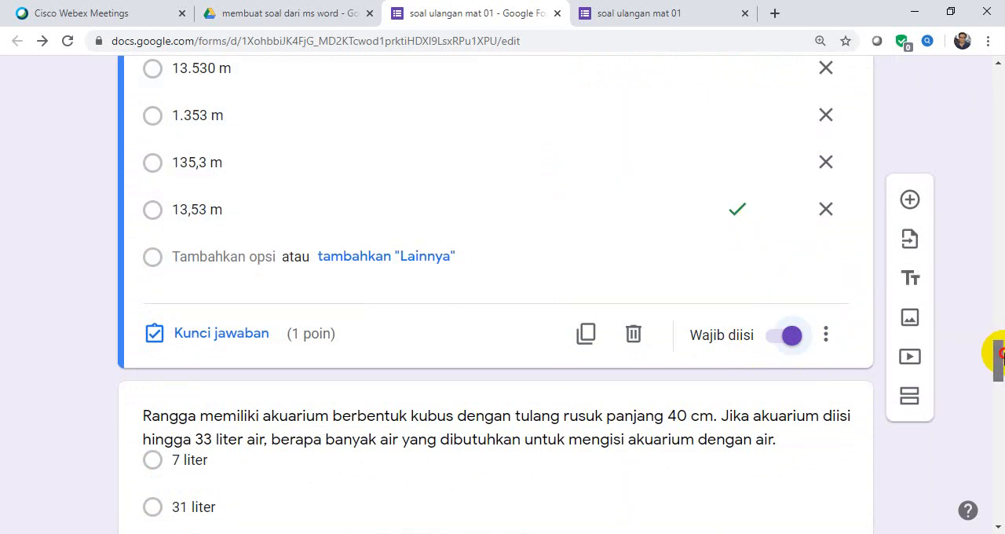
Make the question about filling the cube-shaped aquarium with water required.
{"action": "left_click_drag", "start_coordinate": [999, 353], "coordinate": [1000, 383]}
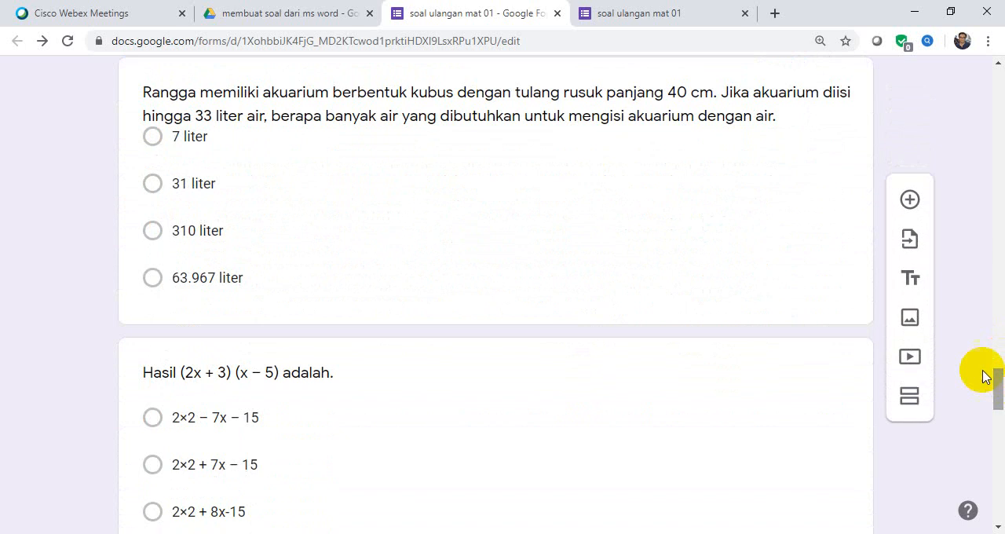
{"action": "left_click", "coordinate": [817, 311]}
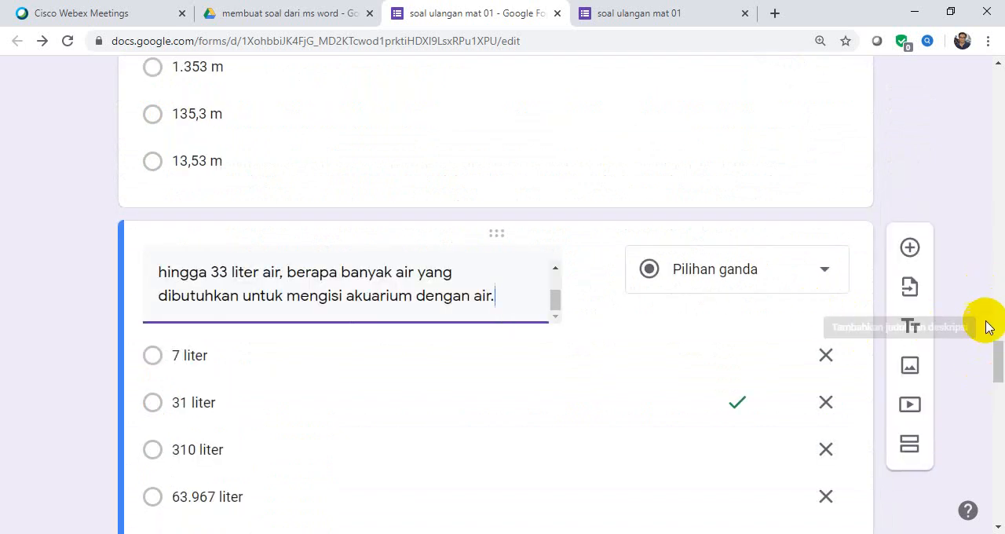
{"action": "left_click_drag", "start_coordinate": [1000, 351], "coordinate": [997, 394]}
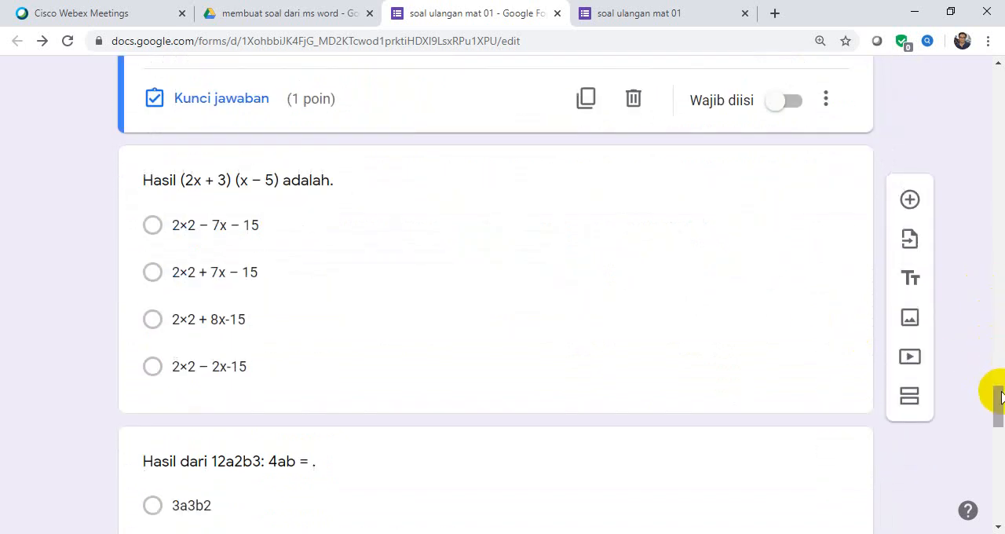
{"action": "left_click", "coordinate": [792, 110]}
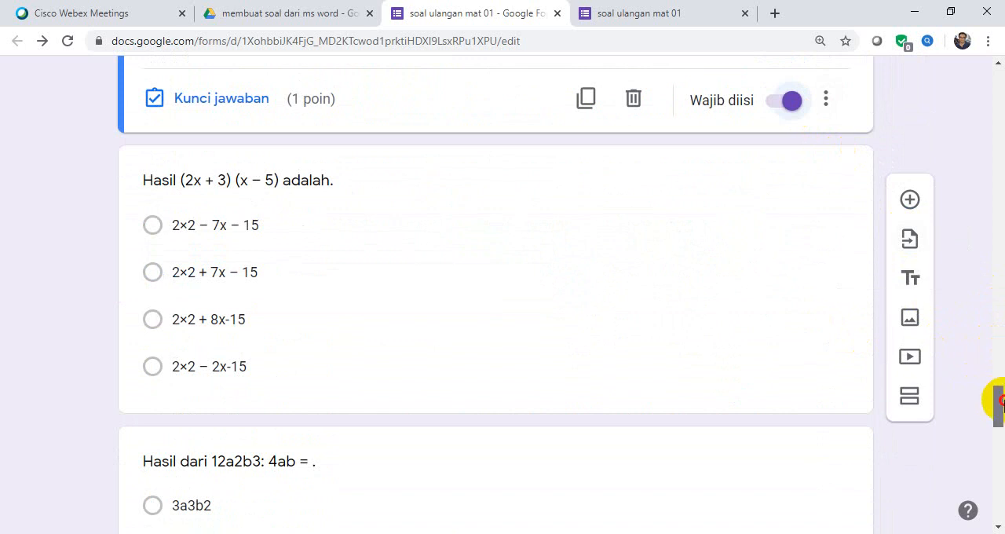
Make the question about the result of (2x + 3) (x − 5) required.
{"action": "mouse_move", "coordinate": [997, 401]}
{"action": "left_mouse_down"}
{"action": "mouse_move", "coordinate": [991, 414]}
{"action": "mouse_move", "coordinate": [988, 403]}
{"action": "left_mouse_up"}
{"action": "left_click", "coordinate": [811, 400]}
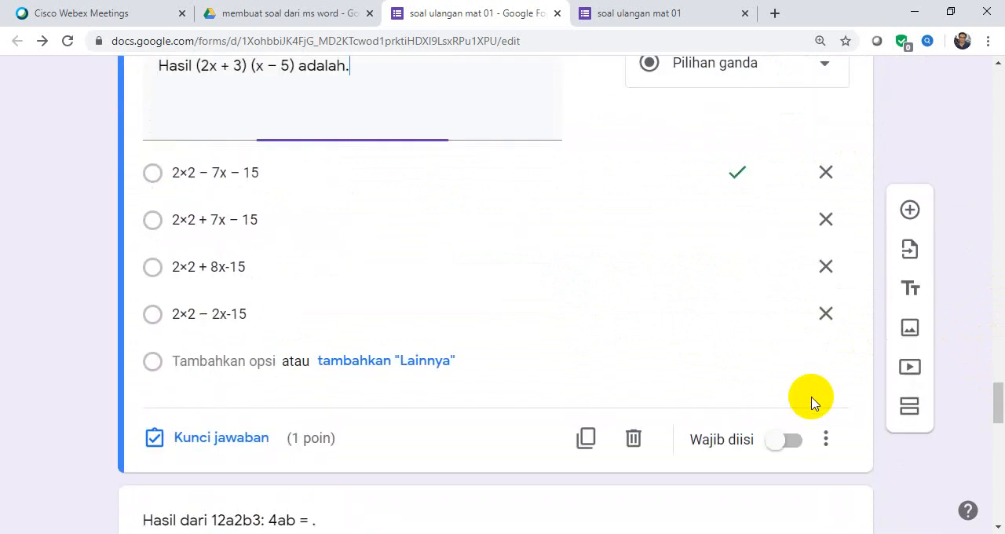
{"action": "left_click", "coordinate": [797, 445]}
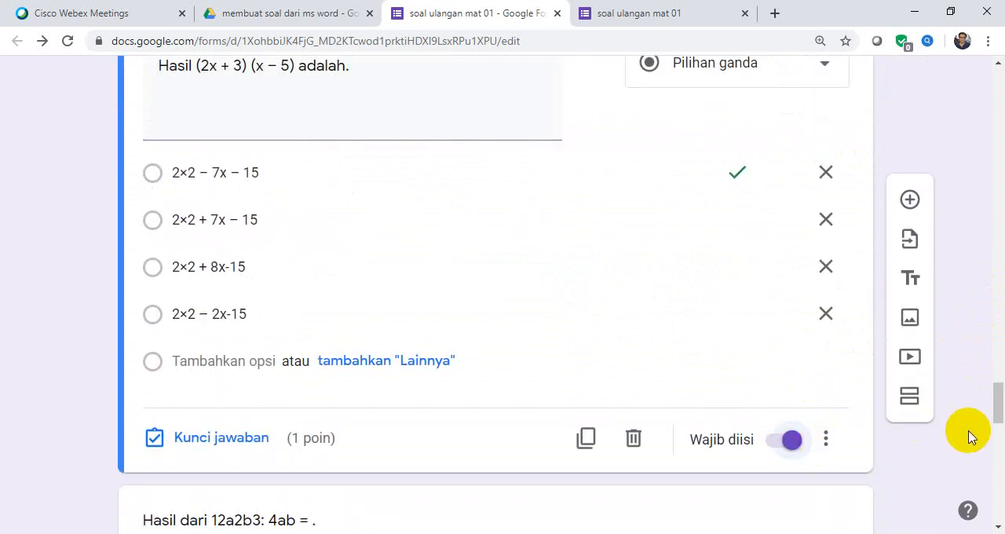
Make the question about the result of 12a2b3: 4ab required.
{"action": "left_click_drag", "start_coordinate": [997, 414], "coordinate": [996, 430]}
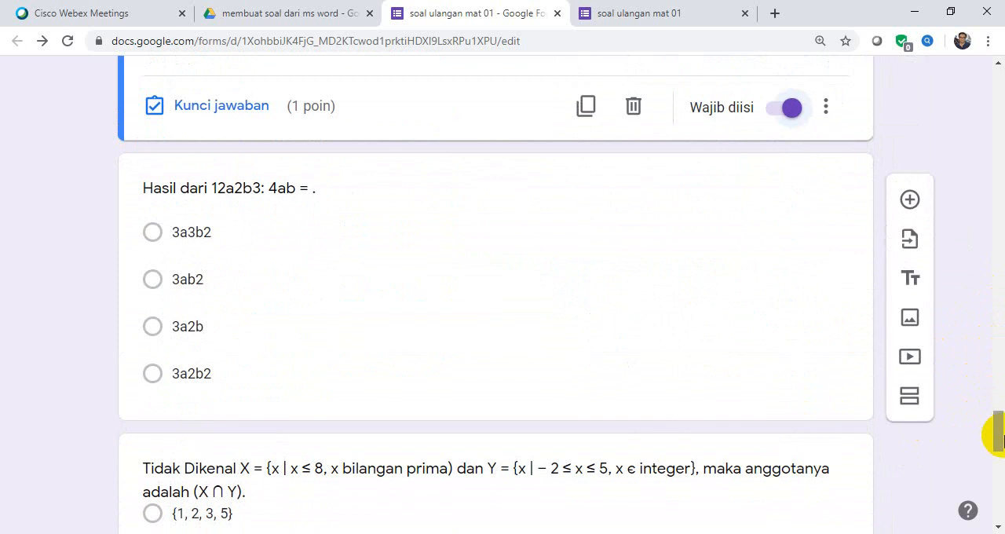
{"action": "left_click", "coordinate": [828, 399]}
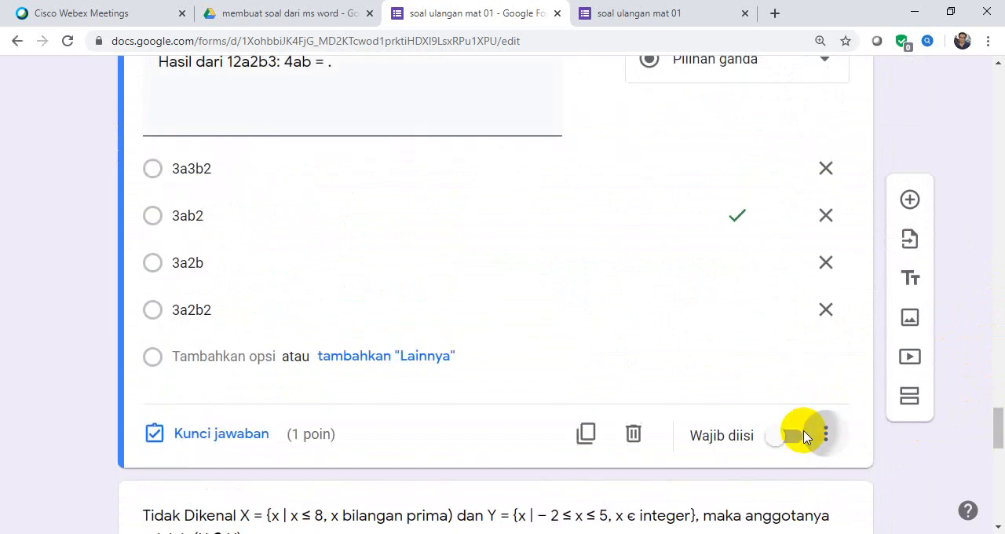
{"action": "left_click", "coordinate": [824, 435]}
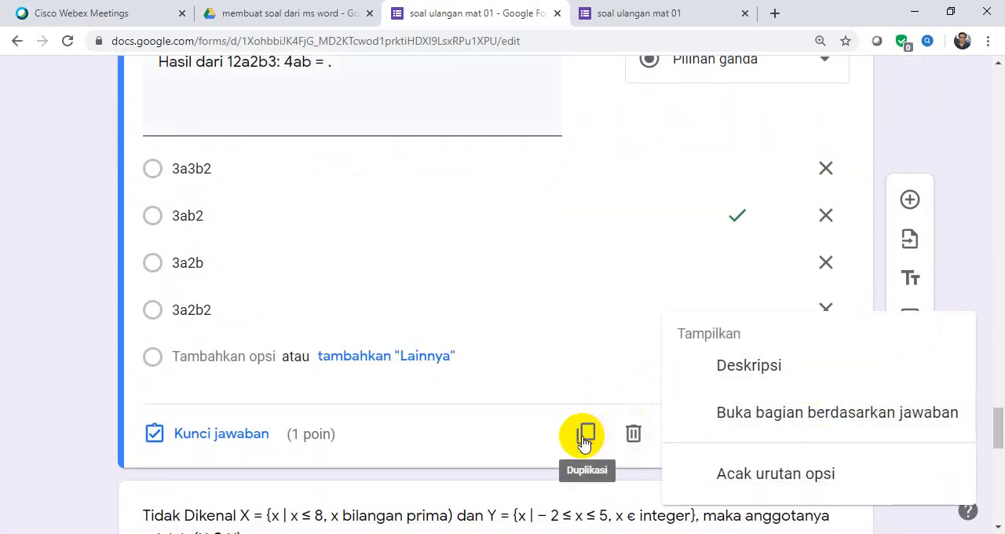
{"action": "left_click", "coordinate": [614, 462]}
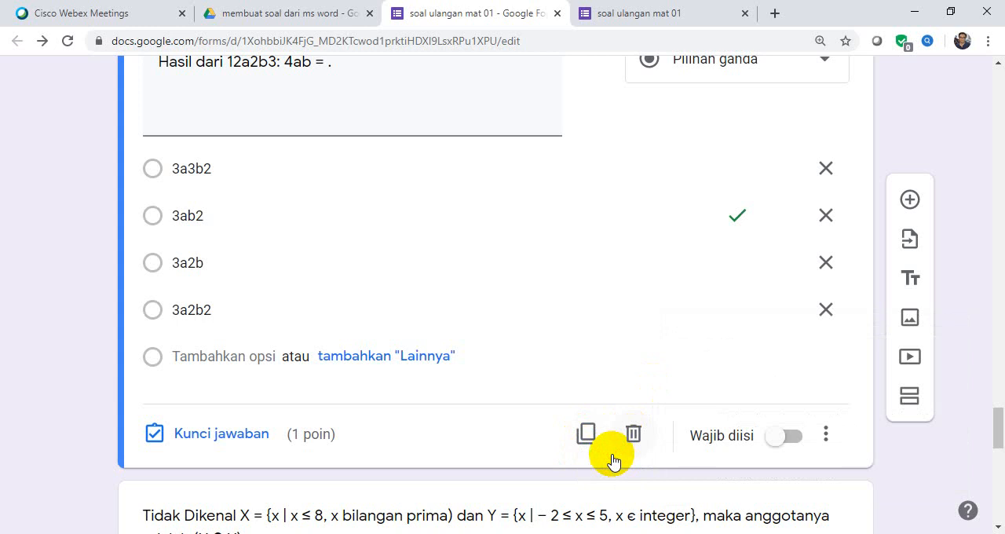
{"action": "left_click", "coordinate": [792, 439]}
Make the question about the members of X ∩ Y required.
{"action": "left_click_drag", "start_coordinate": [994, 419], "coordinate": [1001, 465]}
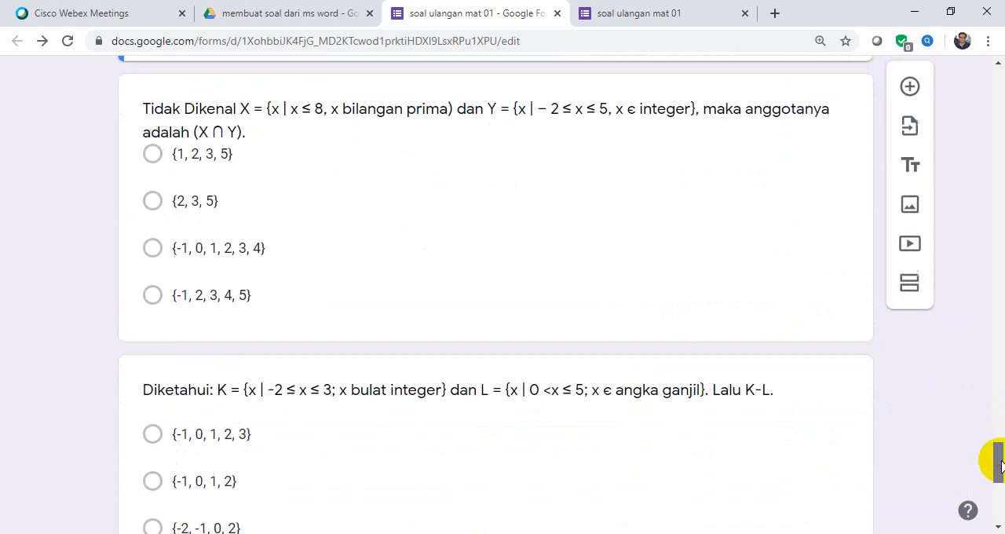
{"action": "left_click", "coordinate": [840, 335]}
{"action": "left_click_drag", "start_coordinate": [996, 442], "coordinate": [1002, 495]}
{"action": "left_click", "coordinate": [789, 408]}
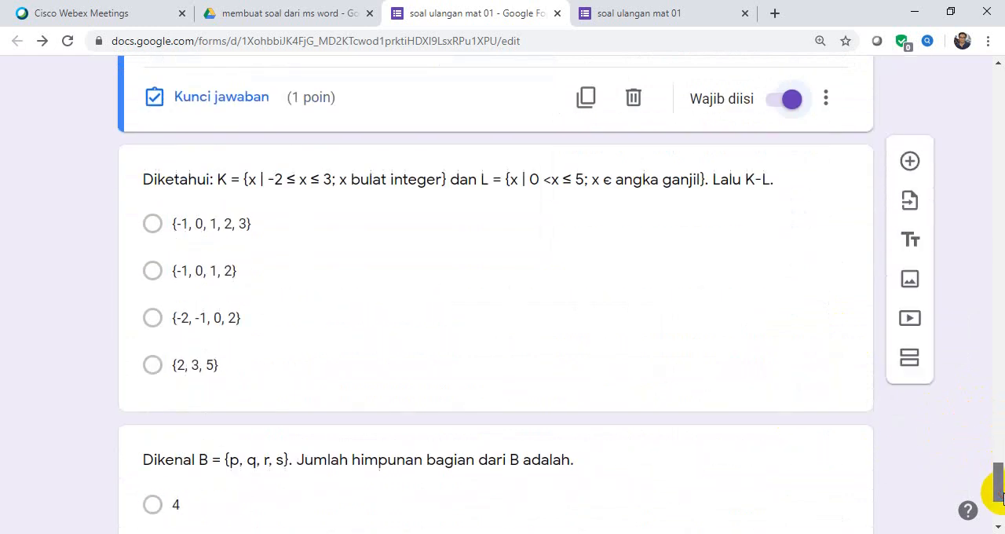
Make the question about the set difference K-L required.
{"action": "left_click", "coordinate": [812, 394]}
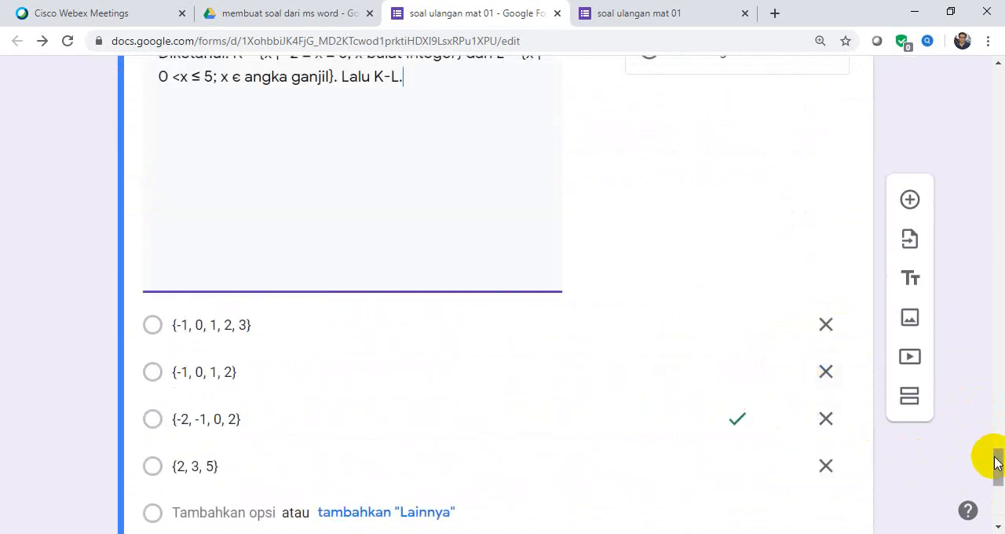
{"action": "left_click_drag", "start_coordinate": [996, 463], "coordinate": [994, 476]}
{"action": "left_click", "coordinate": [809, 383]}
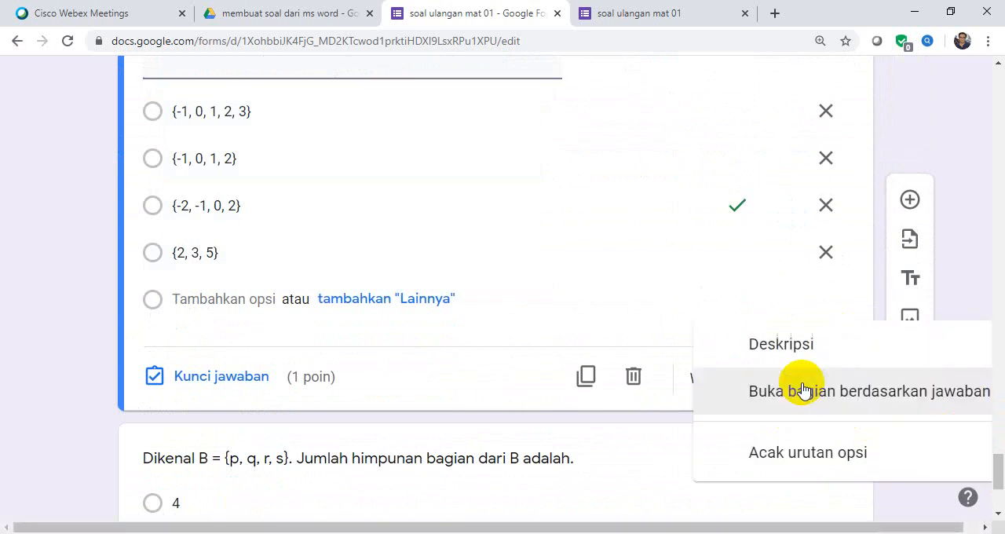
{"action": "left_click", "coordinate": [643, 422]}
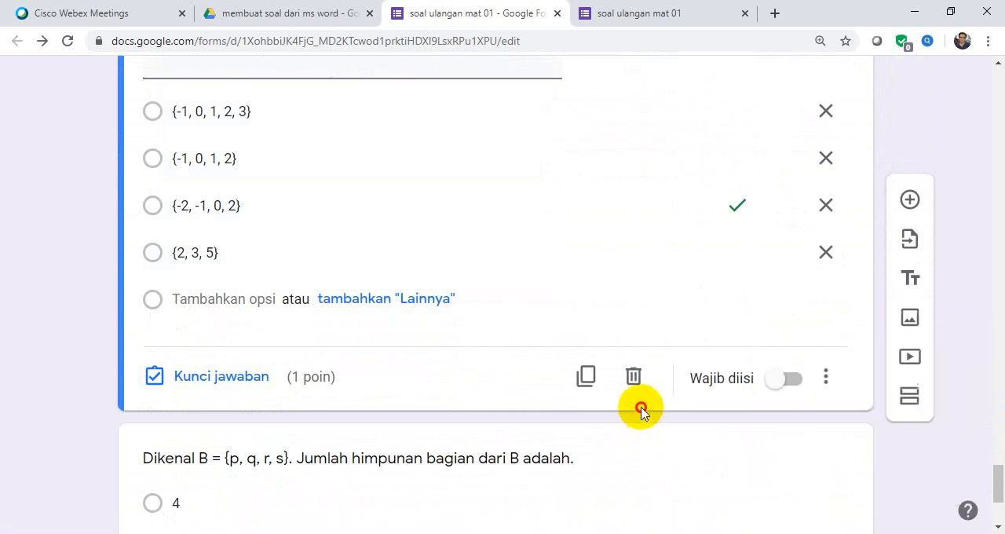
{"action": "left_click", "coordinate": [794, 382]}
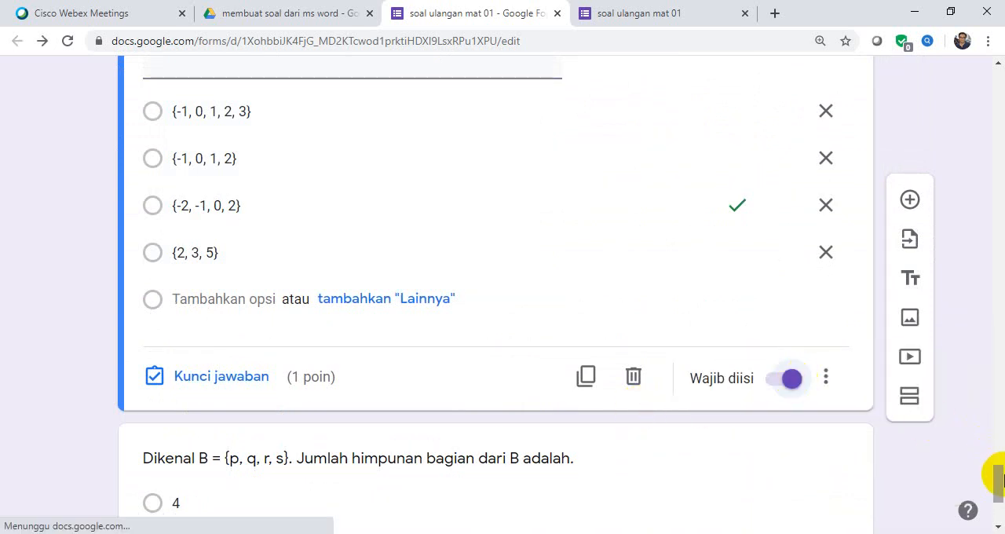
Make the final question, about the number of subsets of B = {p, q, r, s}, required.
{"action": "left_click_drag", "start_coordinate": [991, 481], "coordinate": [999, 505]}
{"action": "left_click", "coordinate": [804, 448]}
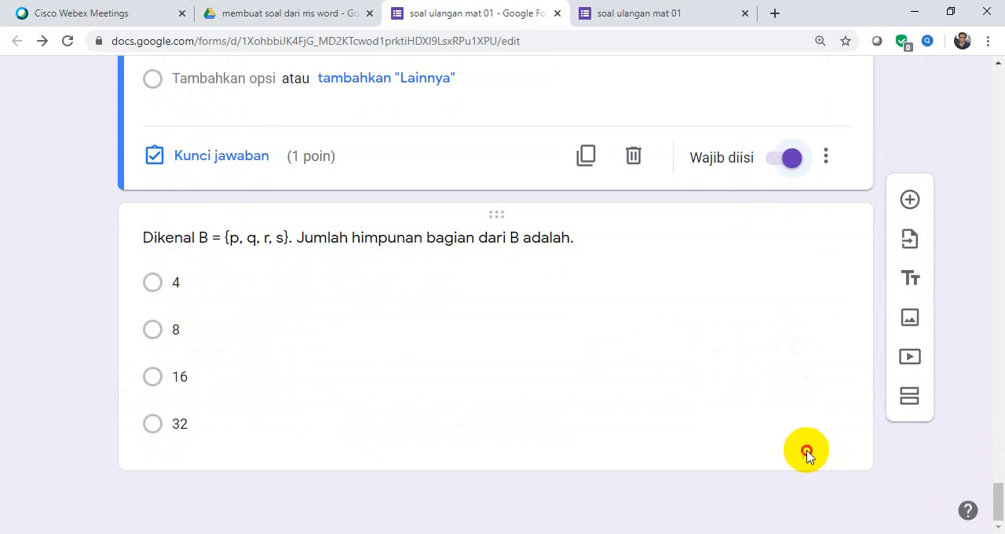
{"action": "left_click", "coordinate": [799, 446]}
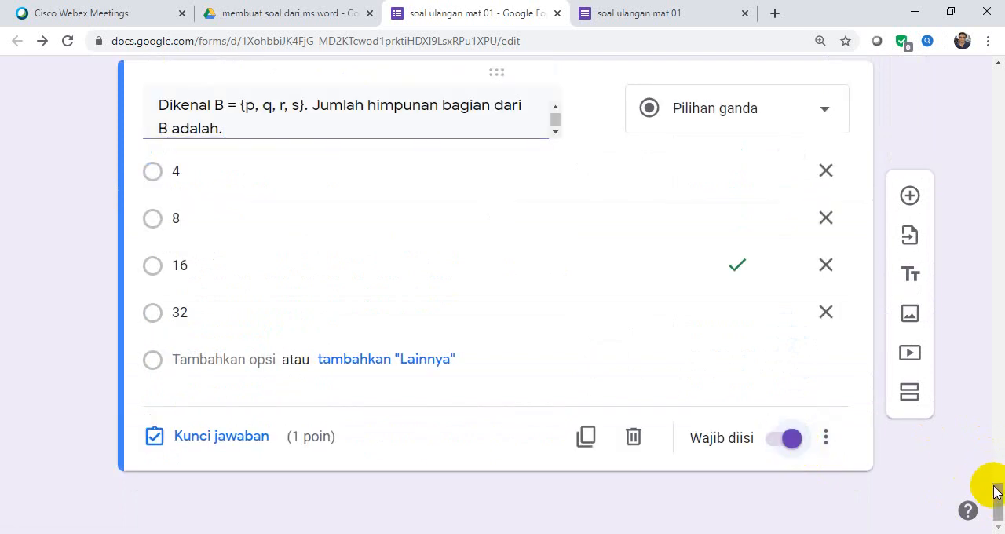
Preview the form and check the student identity fields for required markers.
{"action": "left_click_drag", "start_coordinate": [997, 506], "coordinate": [938, 40]}
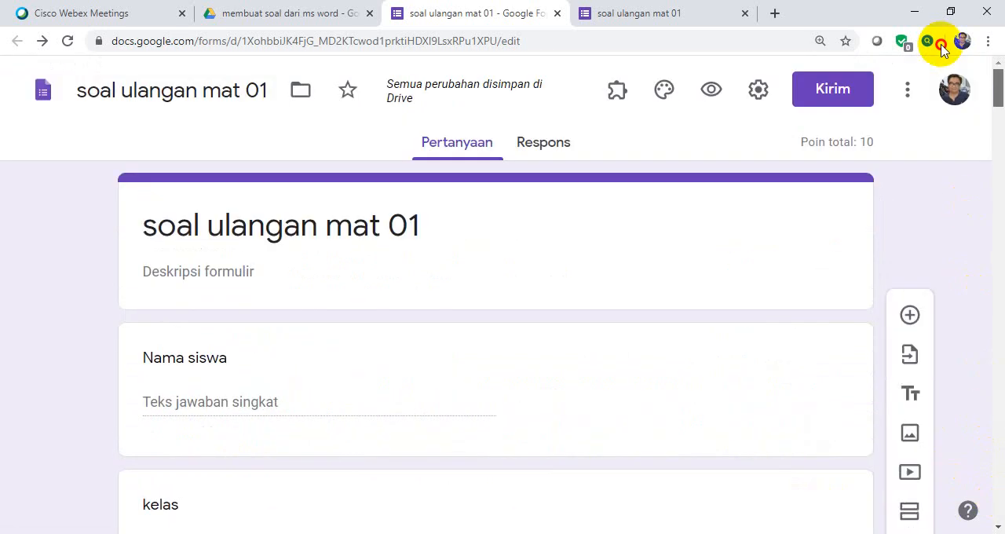
{"action": "left_click", "coordinate": [716, 94]}
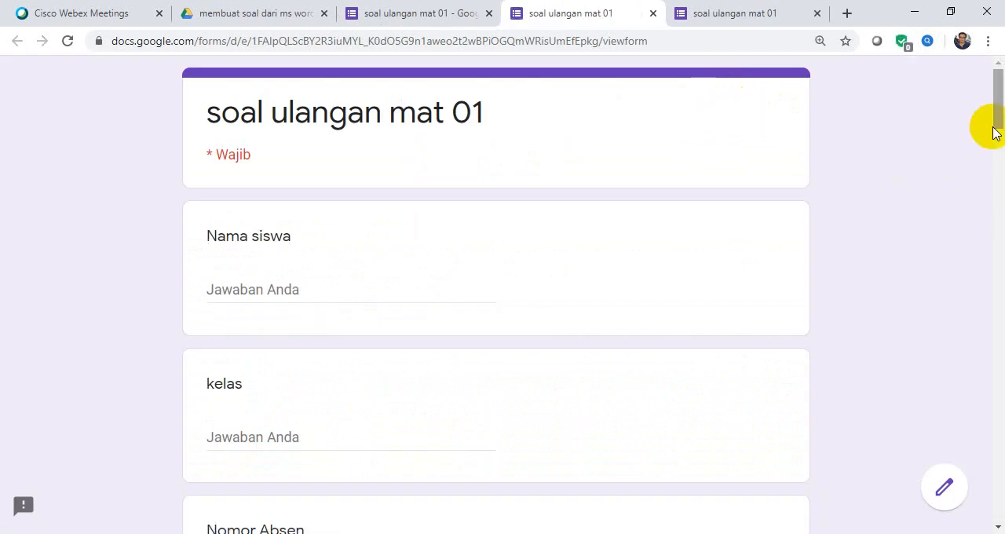
{"action": "left_click_drag", "start_coordinate": [995, 129], "coordinate": [994, 137]}
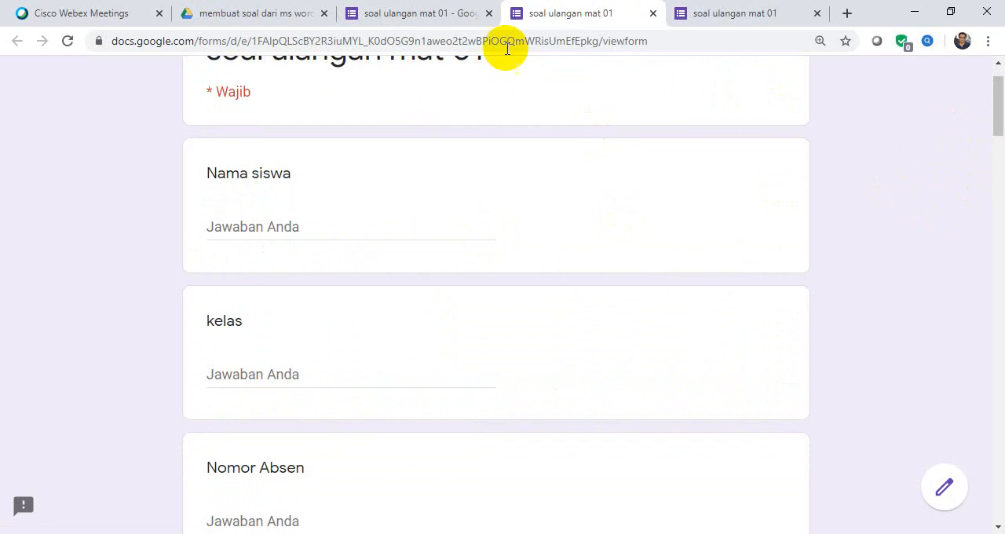
Return to the form editor and make the Nama siswa field required.
{"action": "left_click", "coordinate": [454, 24]}
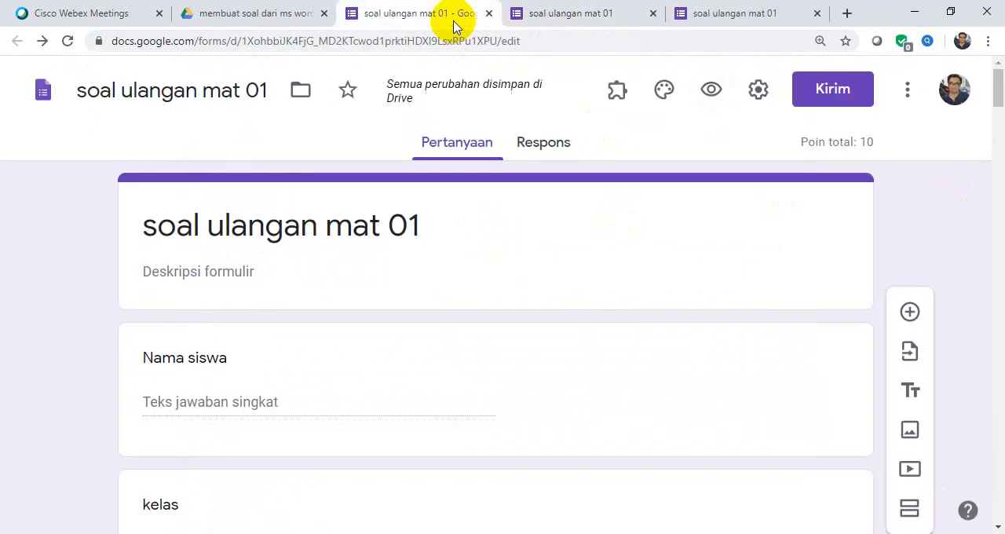
{"action": "left_click", "coordinate": [626, 396]}
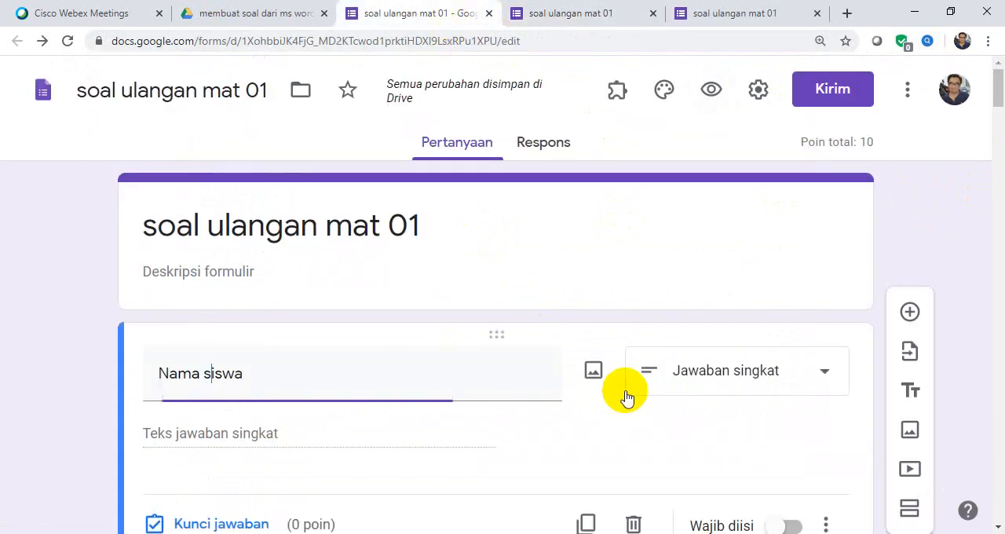
{"action": "left_click", "coordinate": [997, 112]}
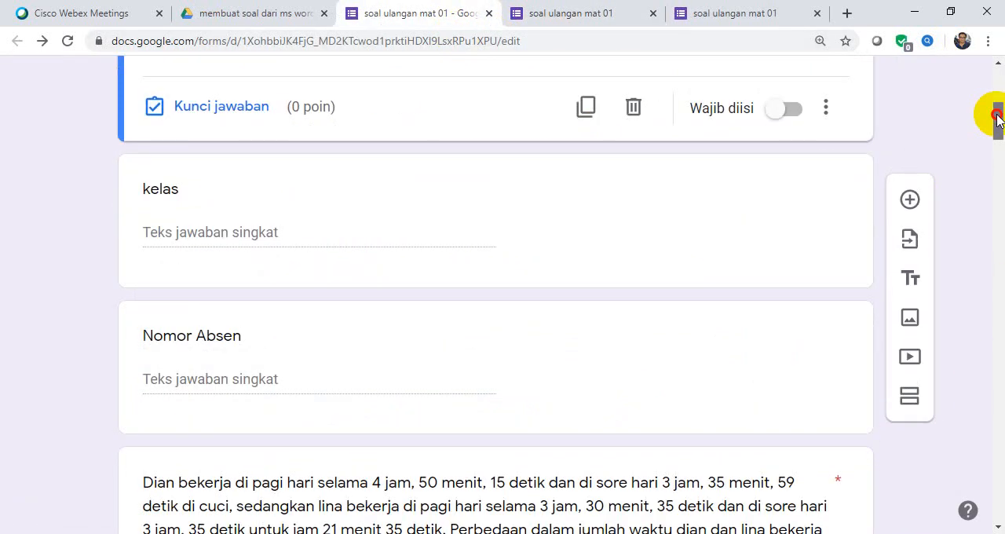
{"action": "left_click", "coordinate": [795, 114]}
Make the kelas and Nomor Absen fields required.
{"action": "left_click", "coordinate": [781, 234]}
{"action": "left_click", "coordinate": [793, 255]}
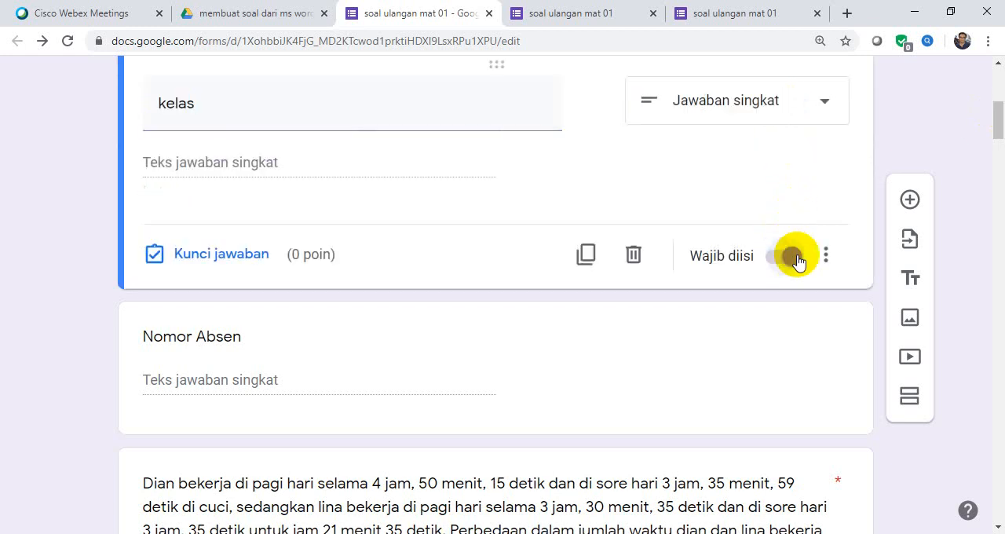
{"action": "left_click", "coordinate": [803, 375]}
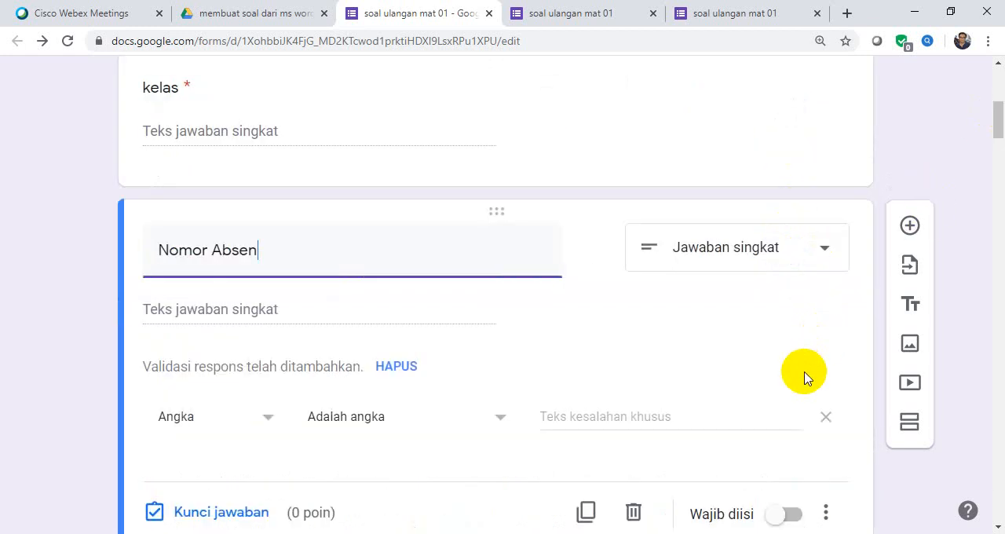
{"action": "left_click", "coordinate": [817, 434]}
{"action": "left_click", "coordinate": [795, 515]}
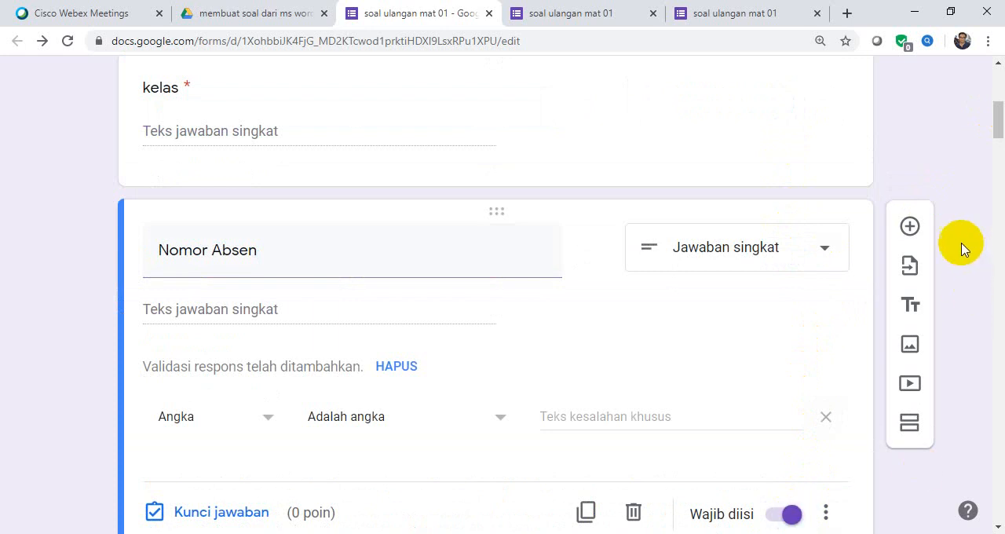
Open a fresh preview of the form and review the required markers on its fields.
{"action": "left_click_drag", "start_coordinate": [1001, 115], "coordinate": [991, 71]}
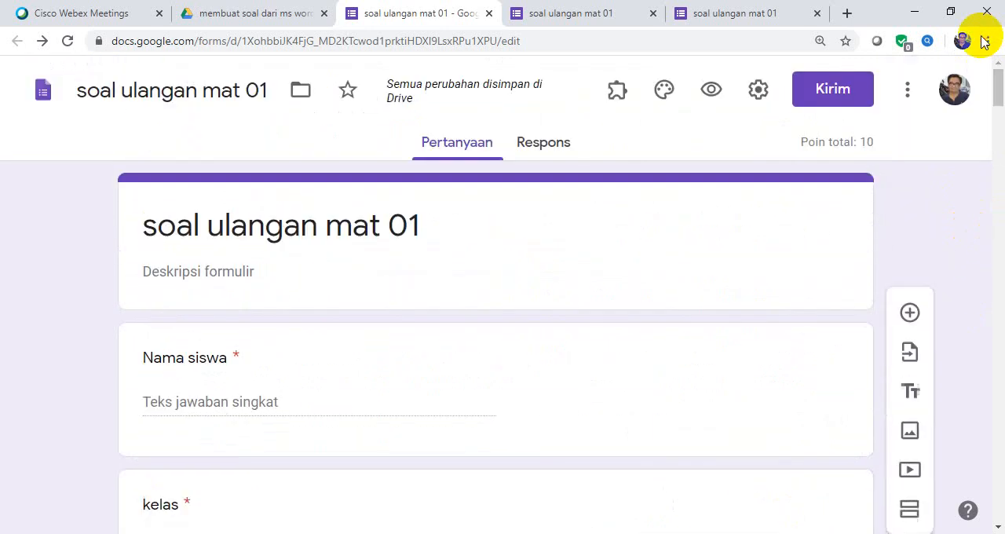
{"action": "left_click", "coordinate": [706, 91]}
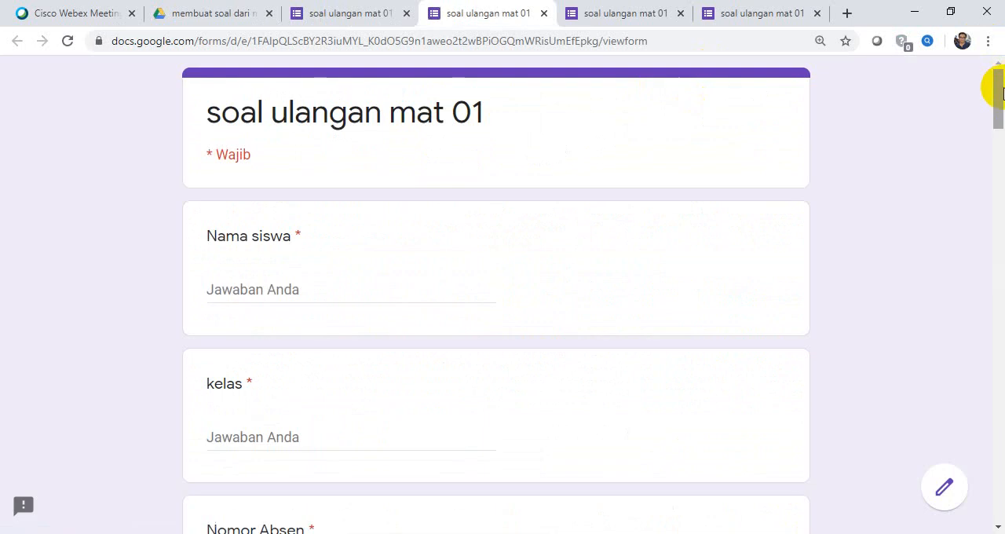
{"action": "left_click_drag", "start_coordinate": [1001, 88], "coordinate": [937, 6]}
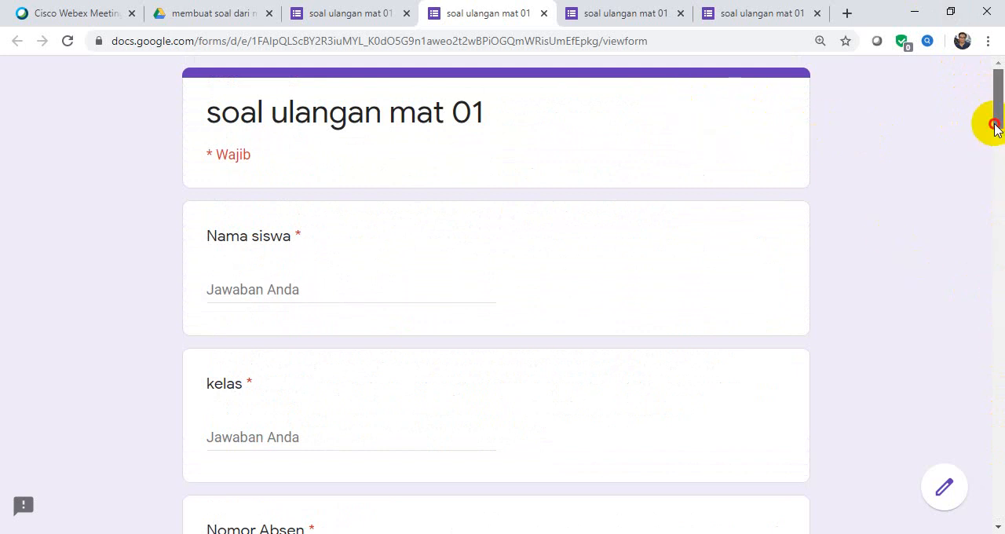
Look through the open form previews and return to the form editor.
{"action": "left_click", "coordinate": [378, 19]}
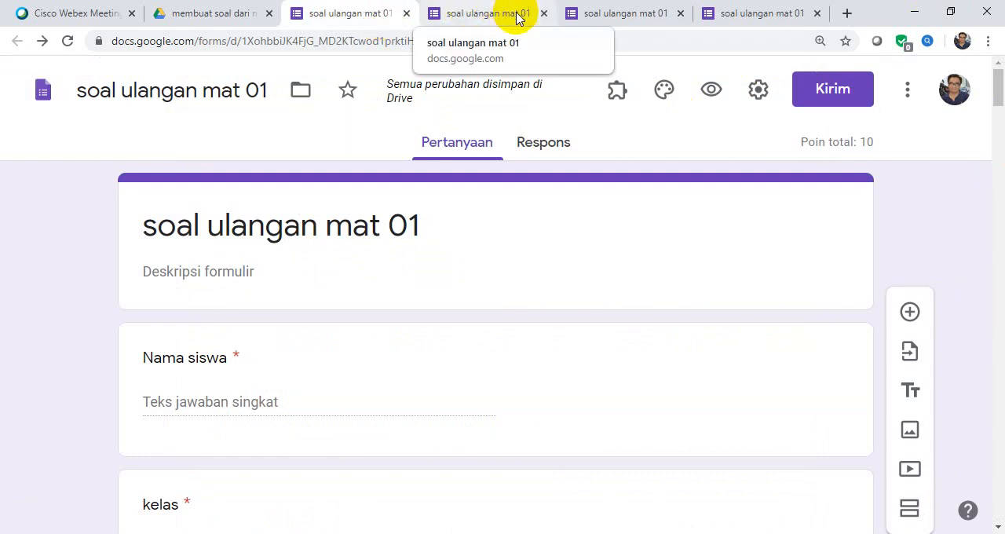
{"action": "left_click", "coordinate": [606, 13]}
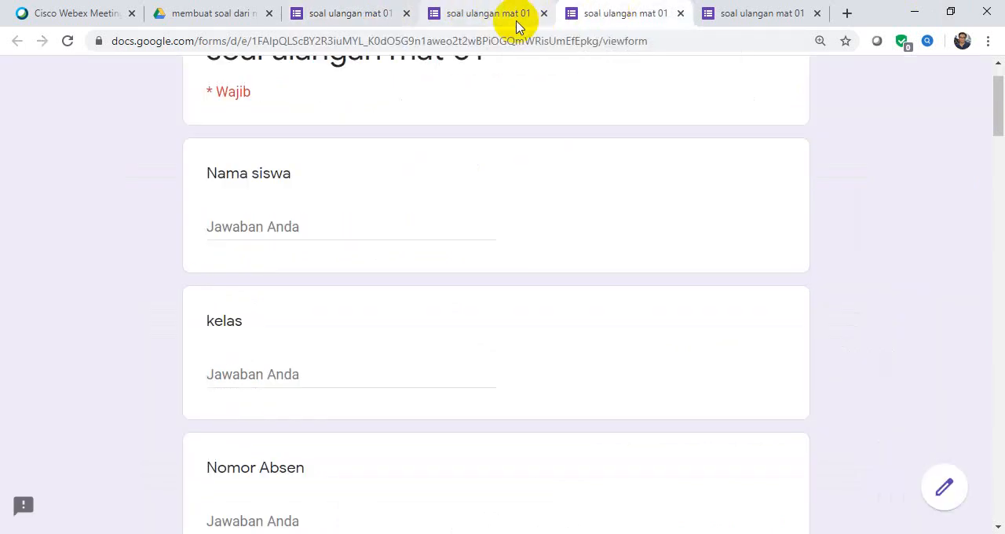
{"action": "left_click", "coordinate": [726, 14]}
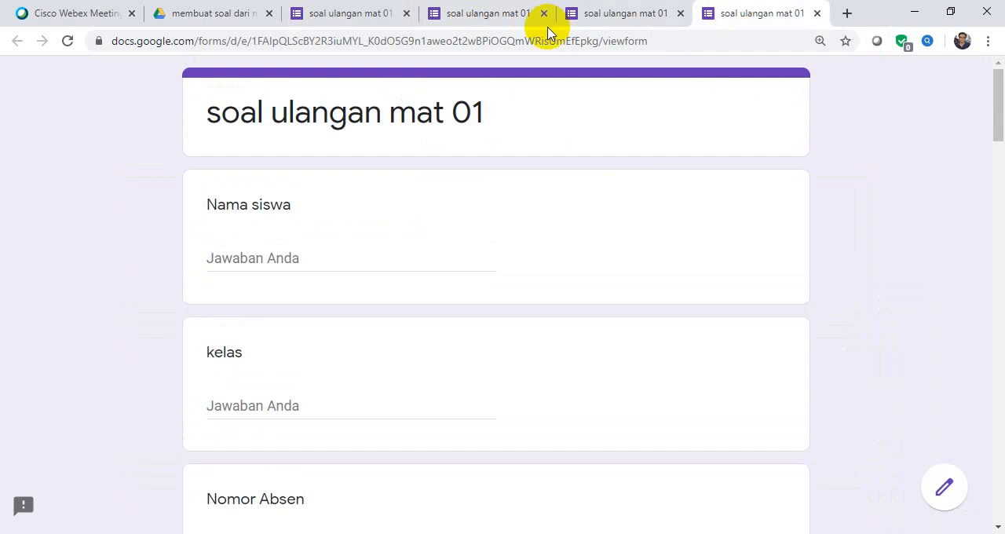
{"action": "left_click", "coordinate": [512, 19]}
{"action": "left_click", "coordinate": [359, 16]}
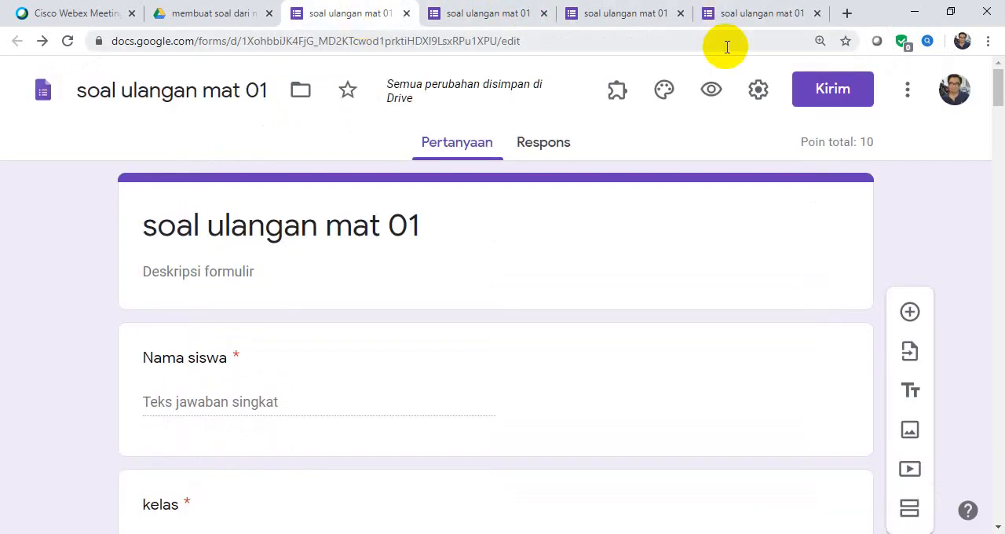
Open the form's sending options and copy its shortened link for sharing.
{"action": "left_click", "coordinate": [834, 97]}
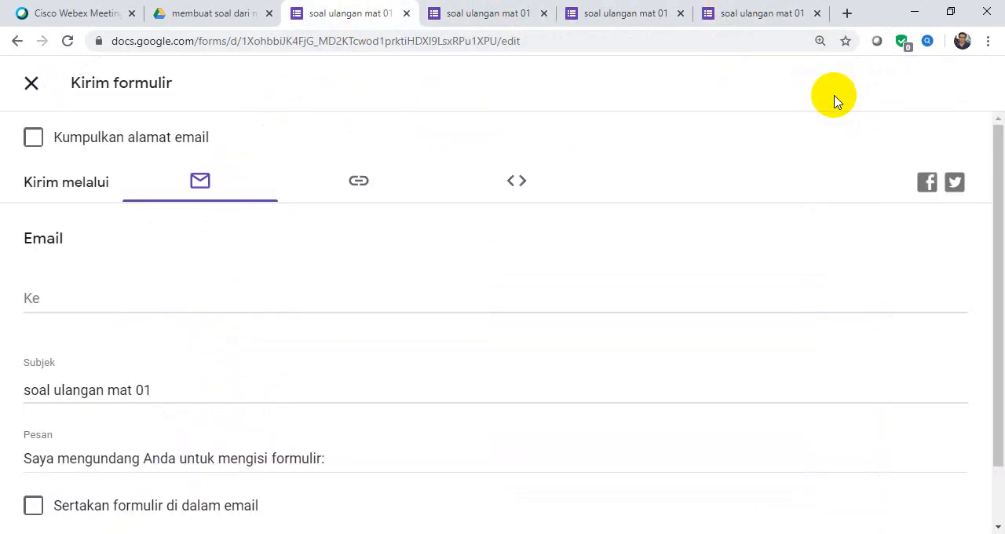
{"action": "left_click", "coordinate": [361, 186]}
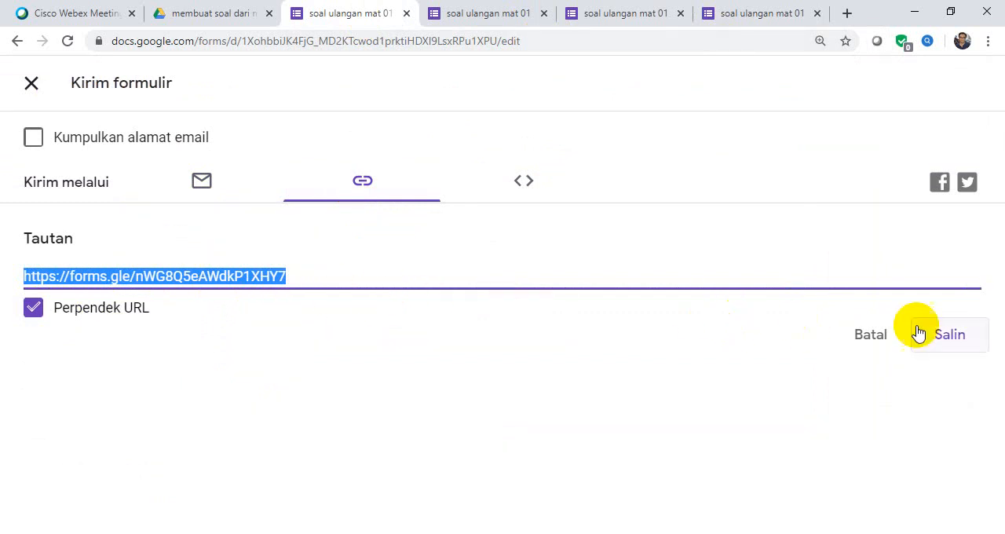
{"action": "left_click", "coordinate": [972, 336]}
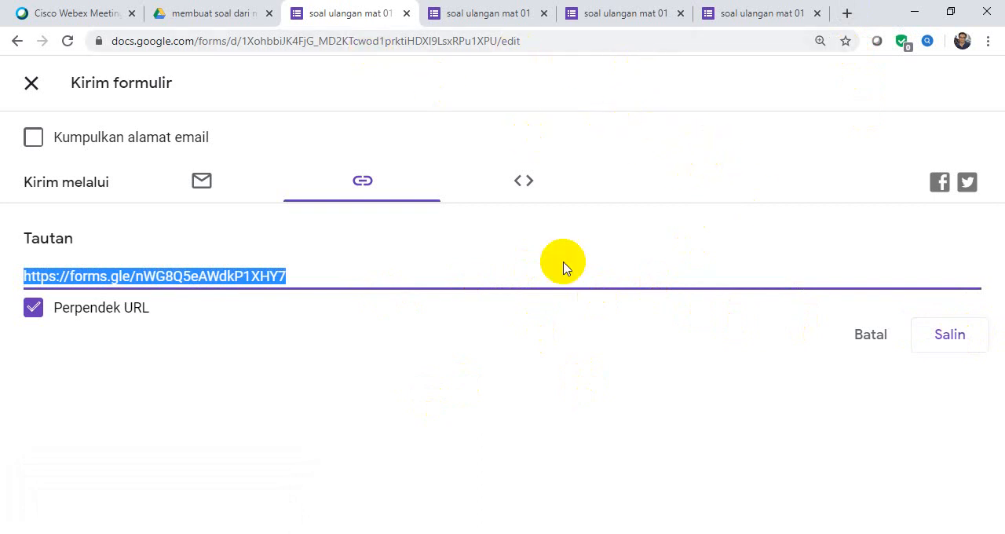
Close the three form preview tabs, keeping the form editor open.
{"action": "left_click", "coordinate": [817, 13]}
{"action": "left_click", "coordinate": [819, 13]}
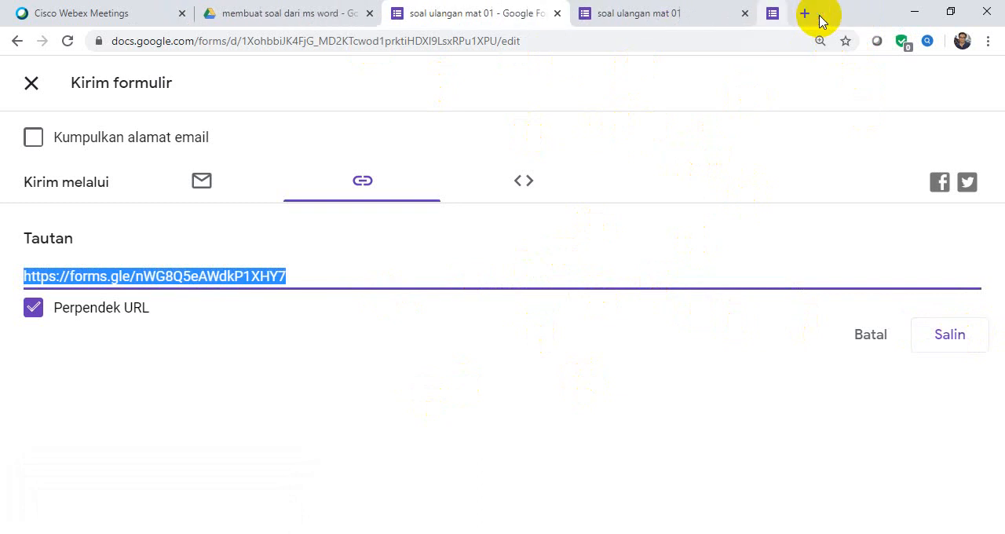
{"action": "left_click", "coordinate": [751, 15]}
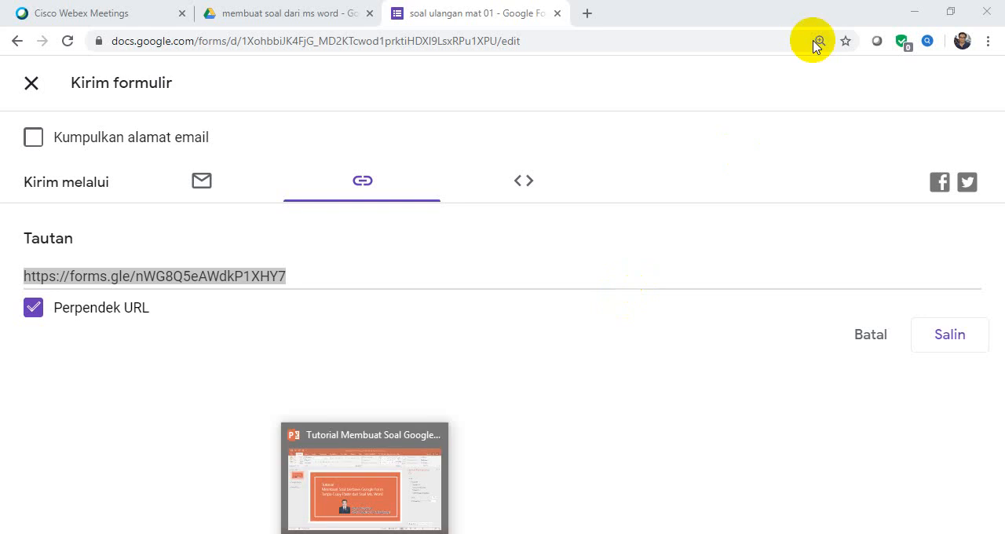
Minimise the browser and start the slide show of the tutorial presentation in PowerPoint.
{"action": "left_click", "coordinate": [917, 13]}
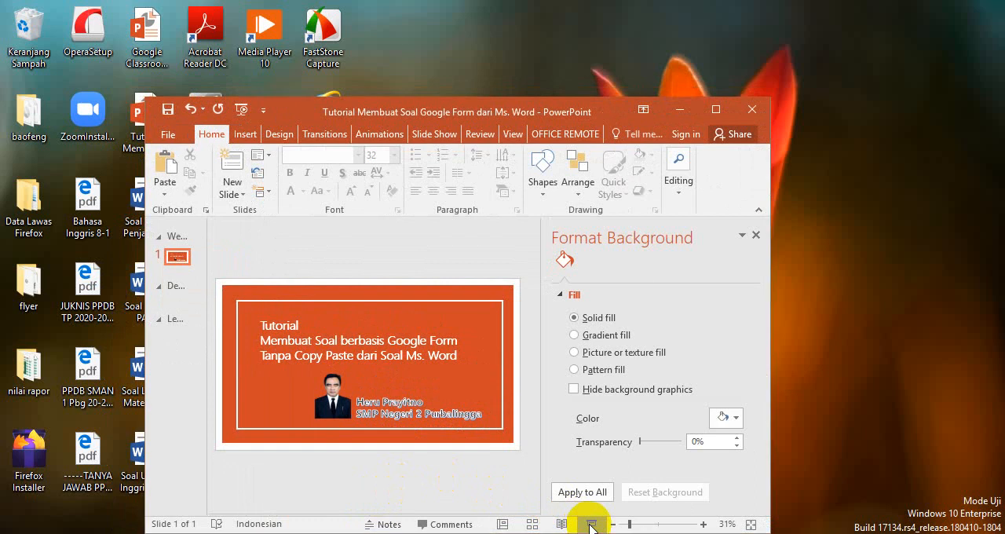
{"action": "left_click", "coordinate": [592, 523]}
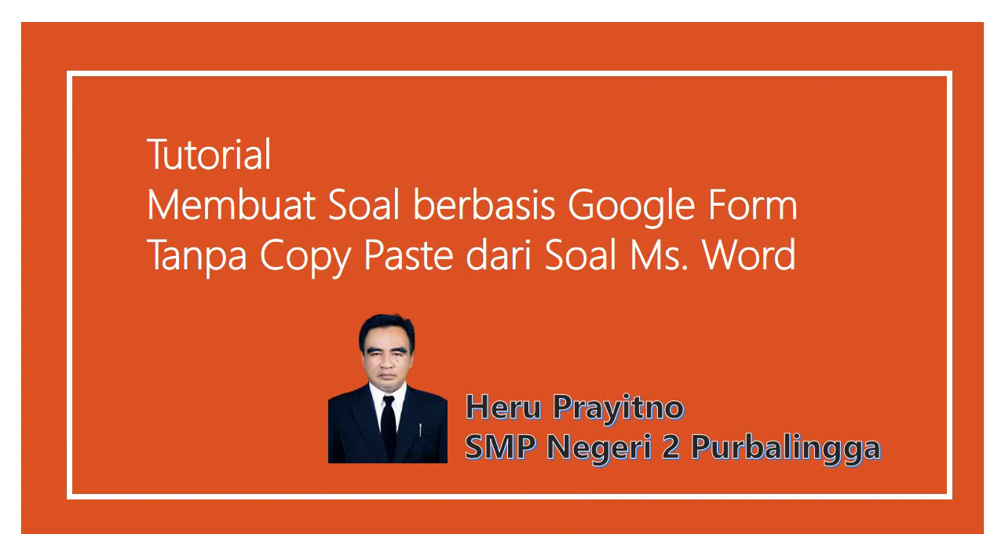